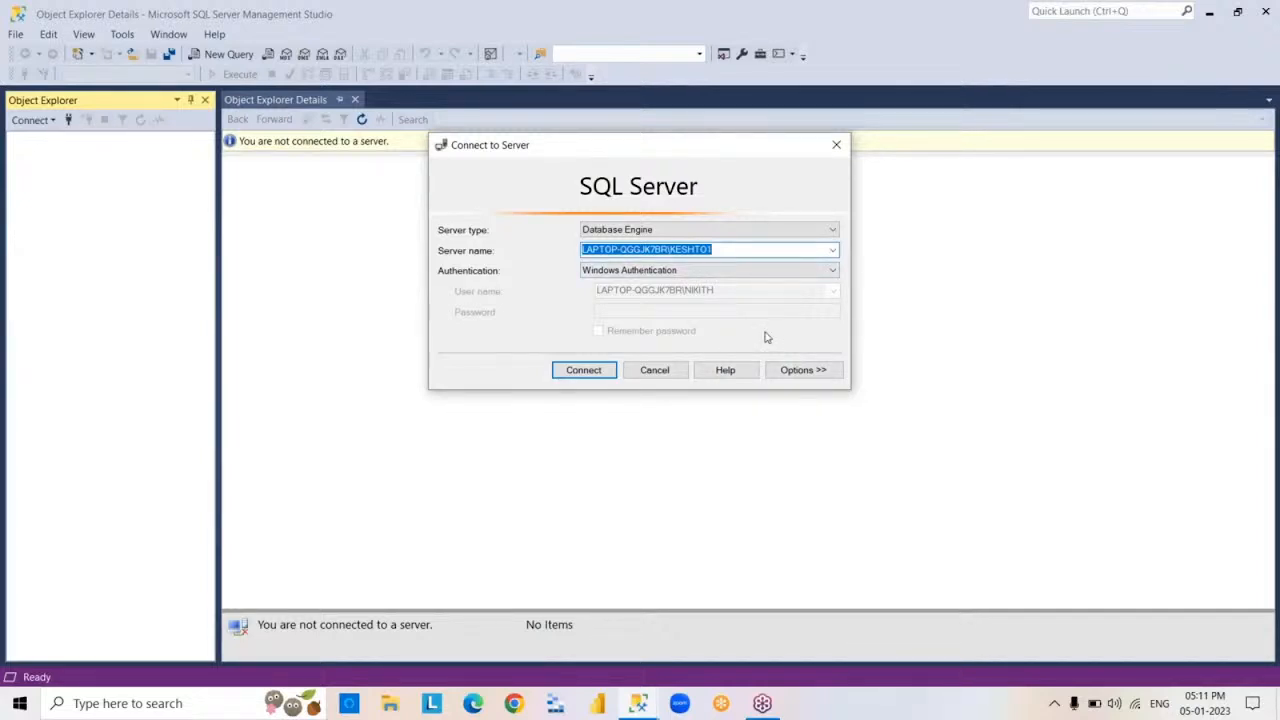
Step: Connect to the SQL Server database engine using Windows Authentication, and minimize Management Studio
click(583, 372)
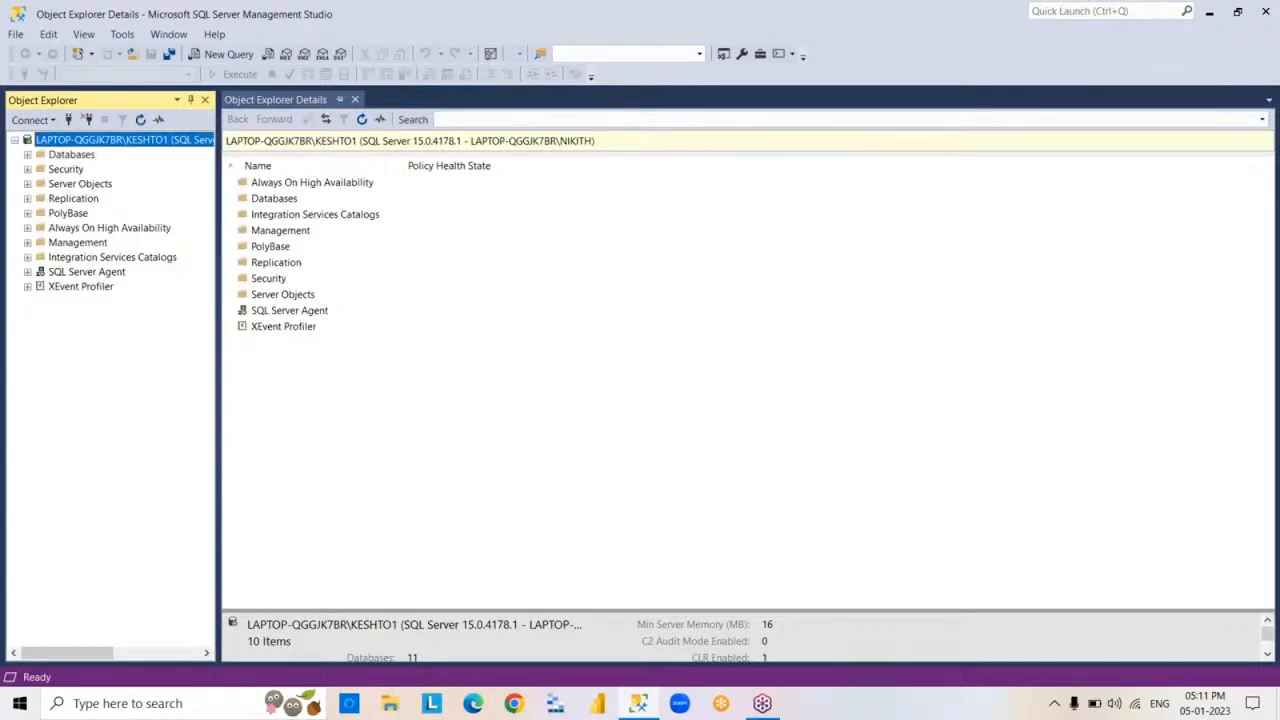
click(1209, 12)
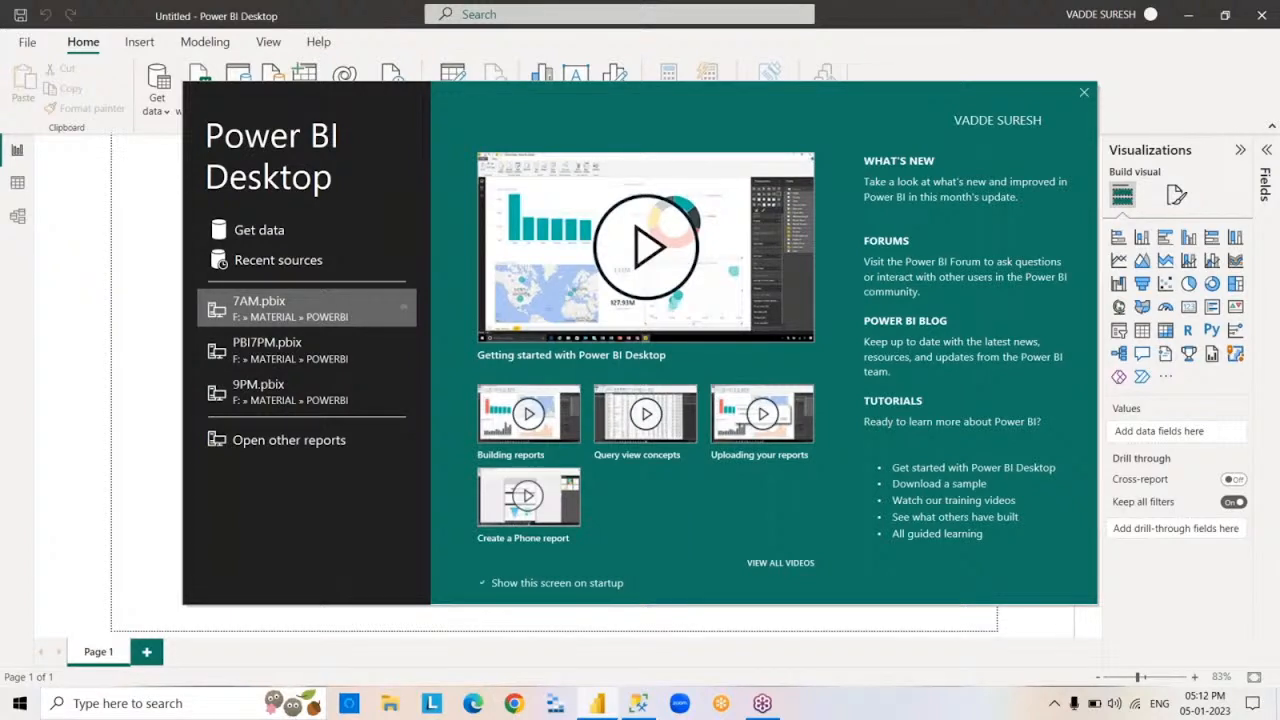
Step: Dismiss the Power BI Desktop start screen and minimize the blank report window
click(1084, 94)
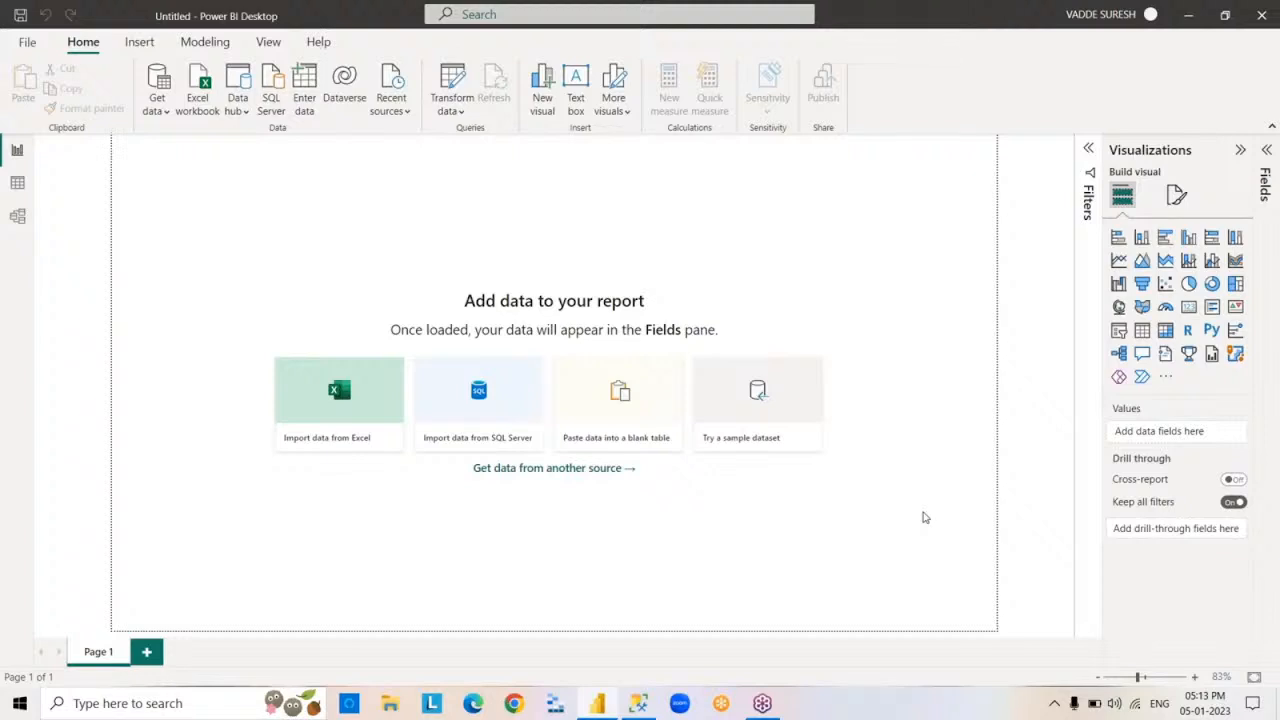
click(1189, 17)
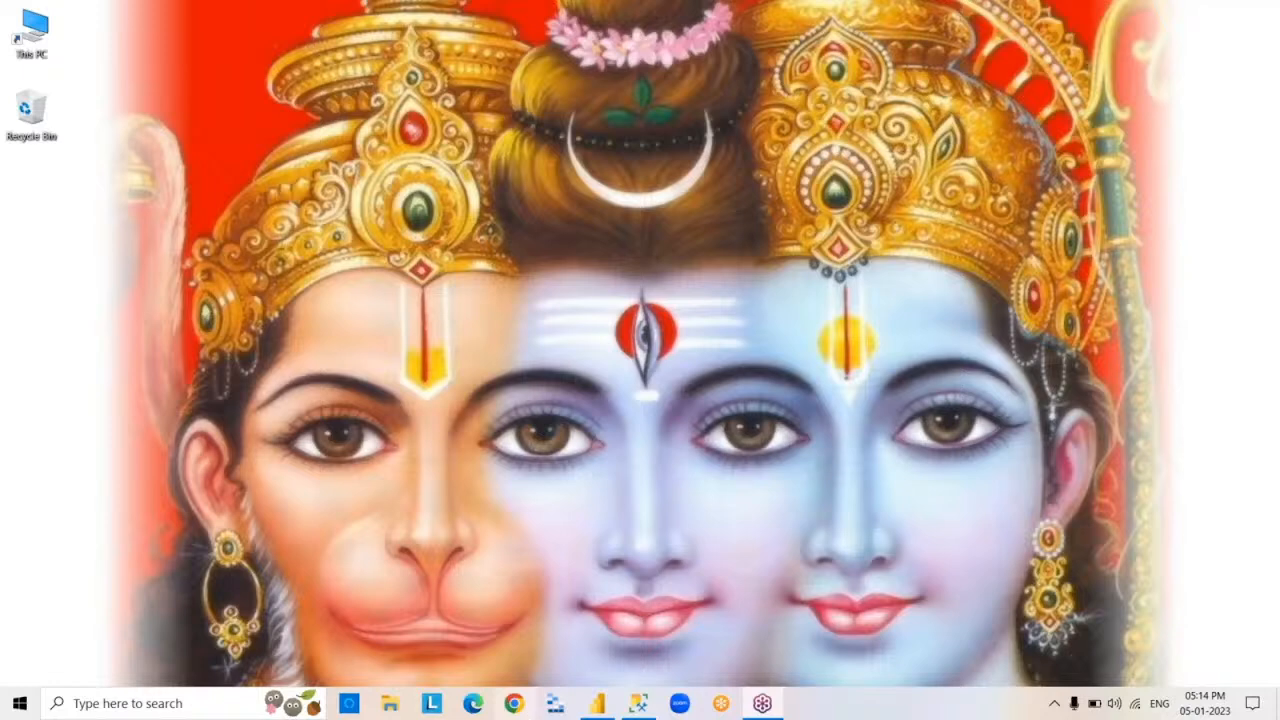
Step: Switch to Chrome, go to Google and search for "power bi desktop download"
click(513, 703)
click(513, 703)
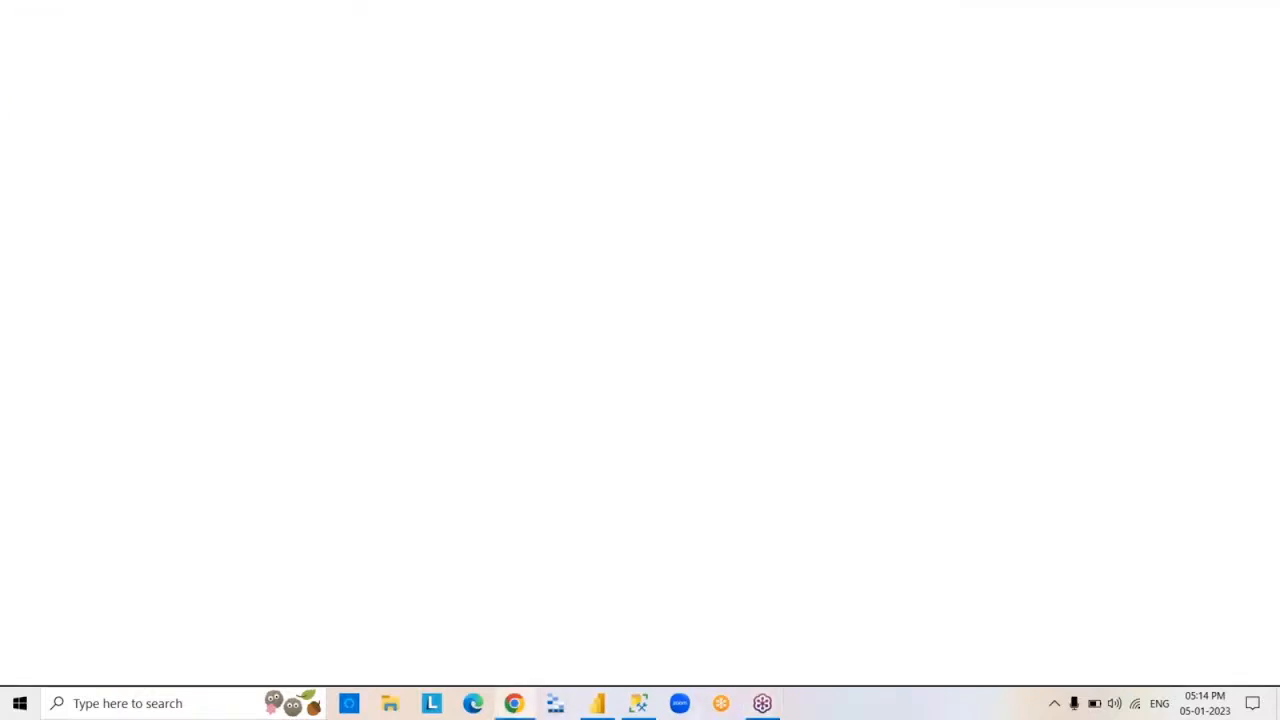
text(go)
key(Return)
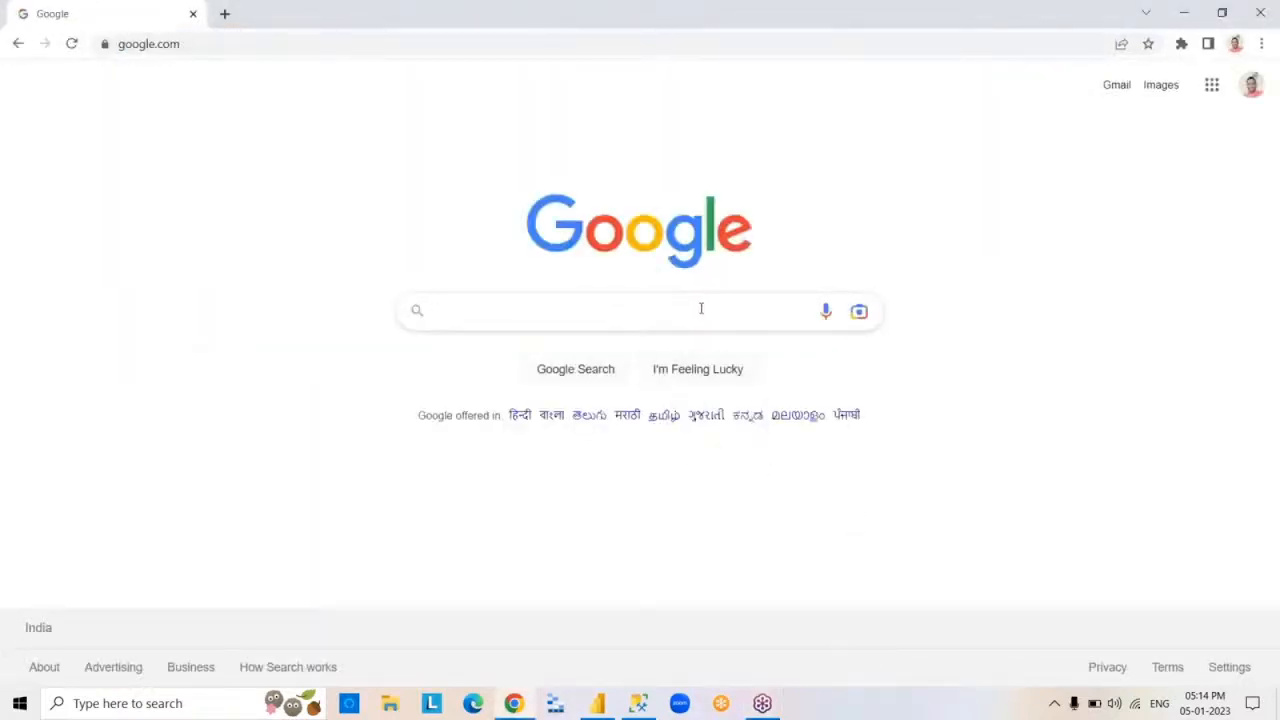
click(701, 308)
text(power bi de)
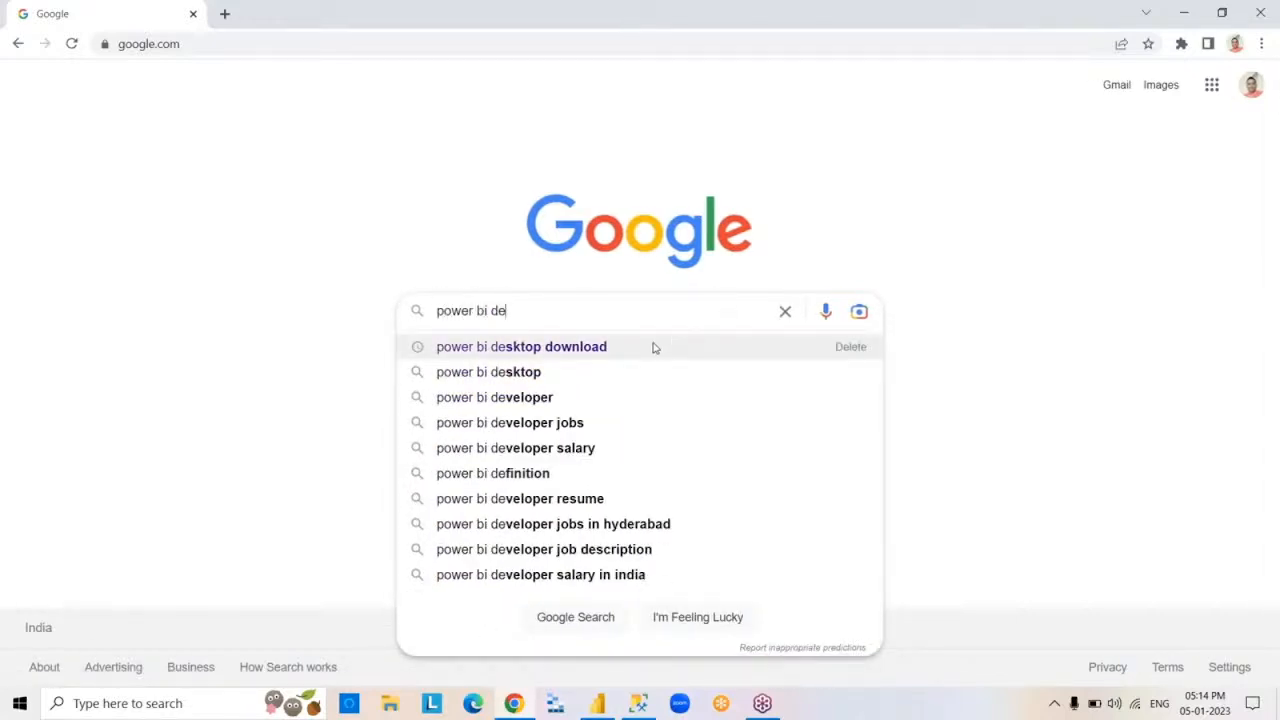
click(653, 347)
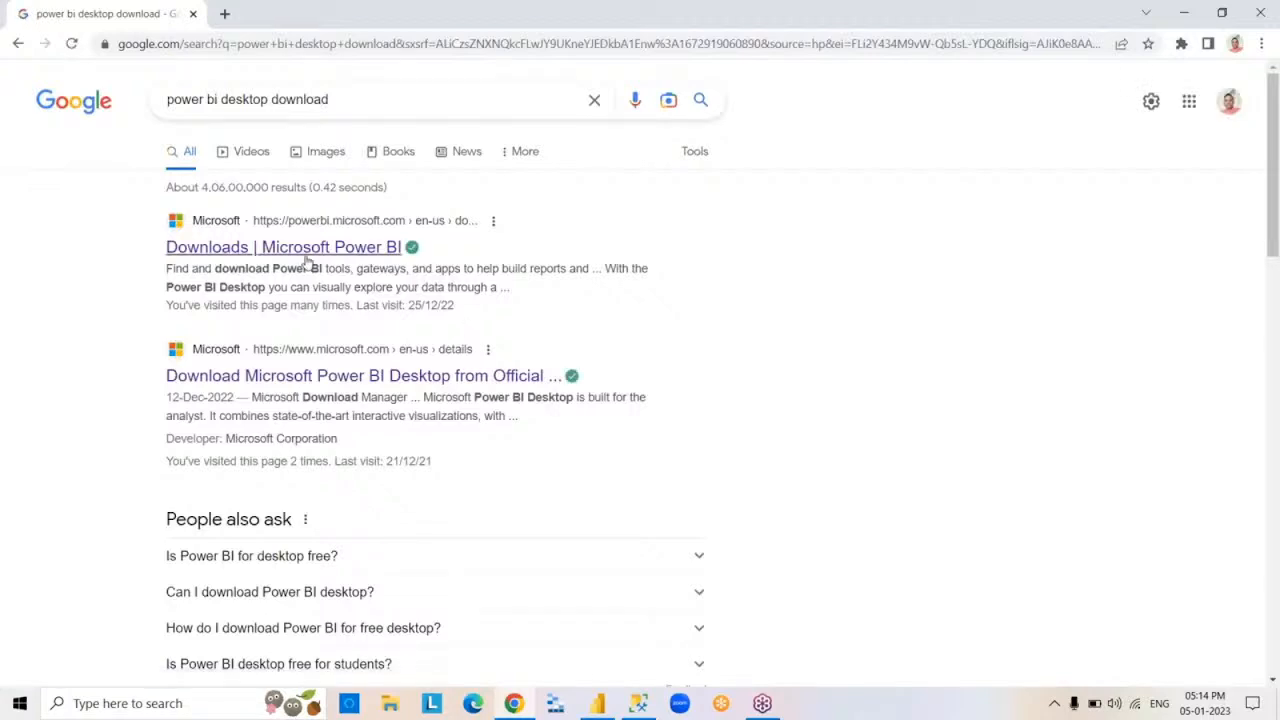
Step: Visit Microsoft's Power BI Downloads page from the results and go to the advanced download options for Power BI Desktop
click(370, 257)
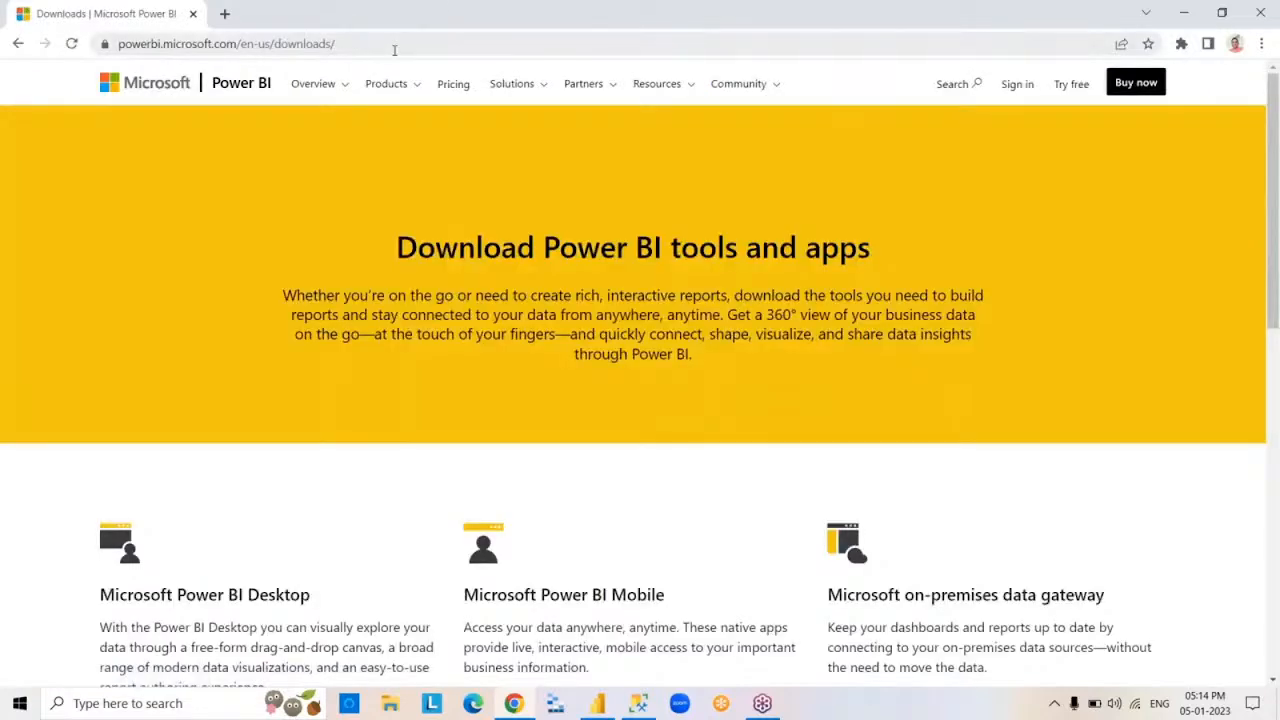
click(394, 48)
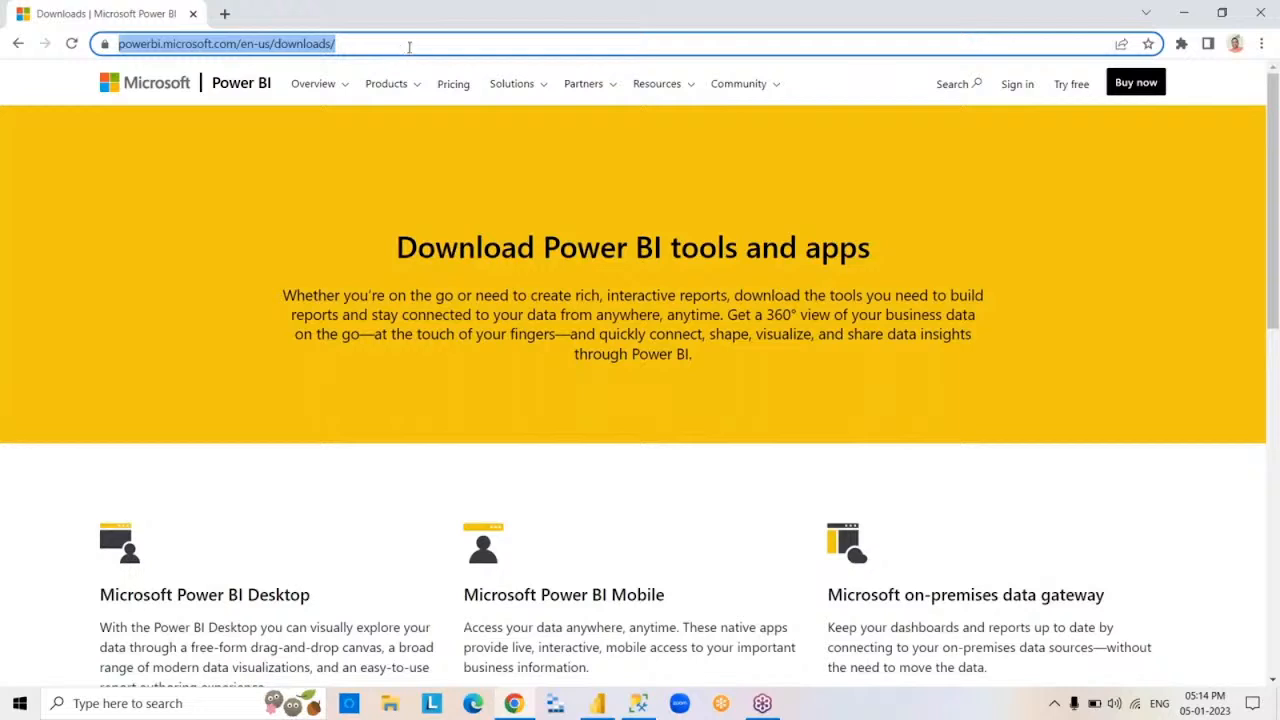
click(408, 45)
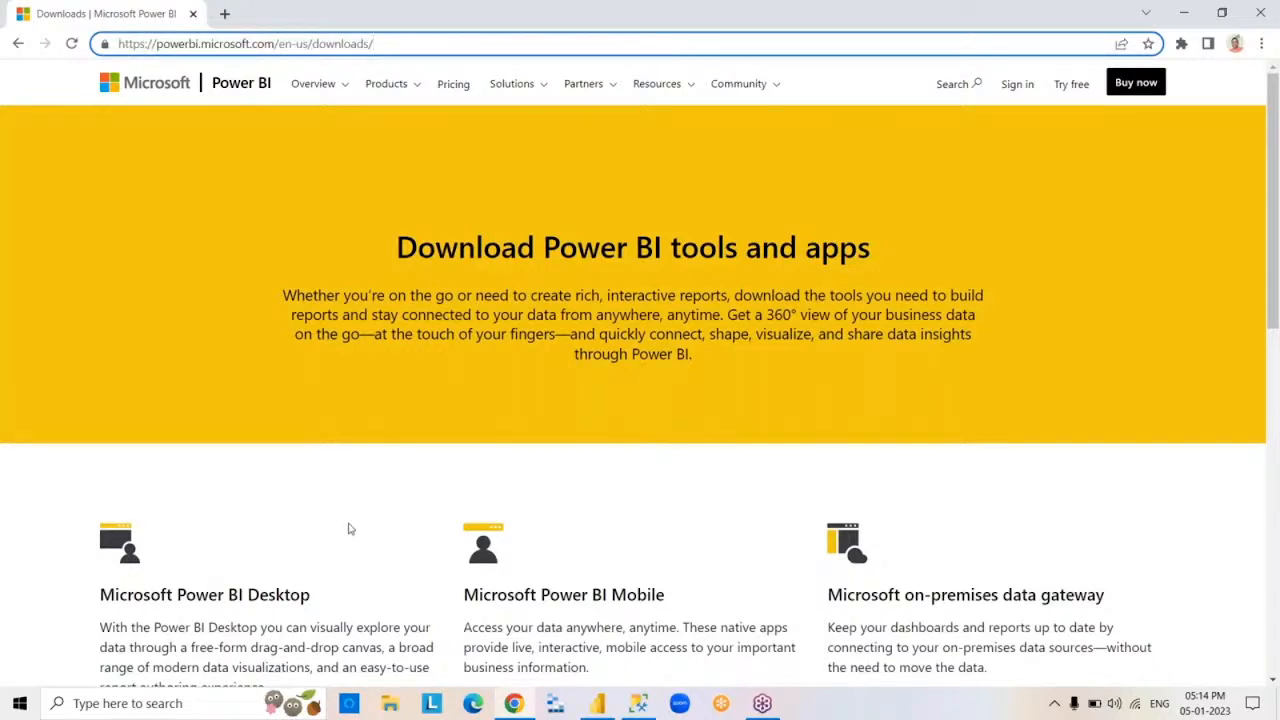
click(1272, 307)
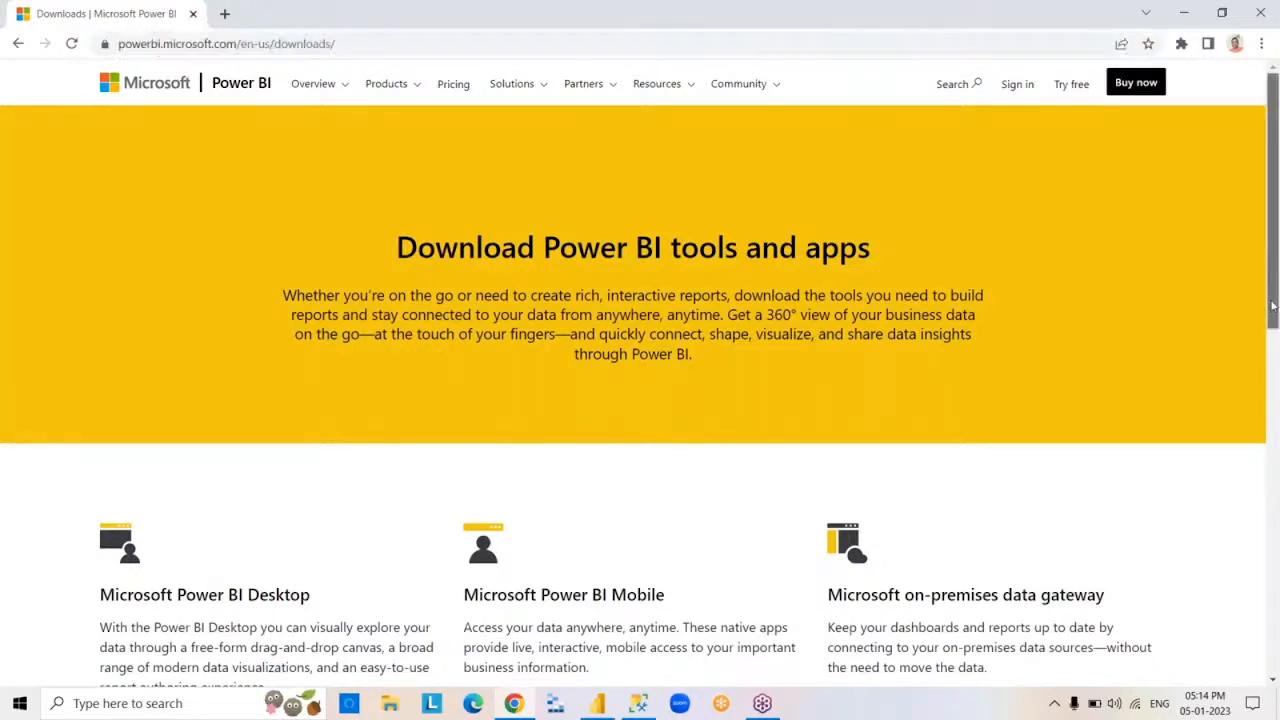
scroll(145, 222, down, 4)
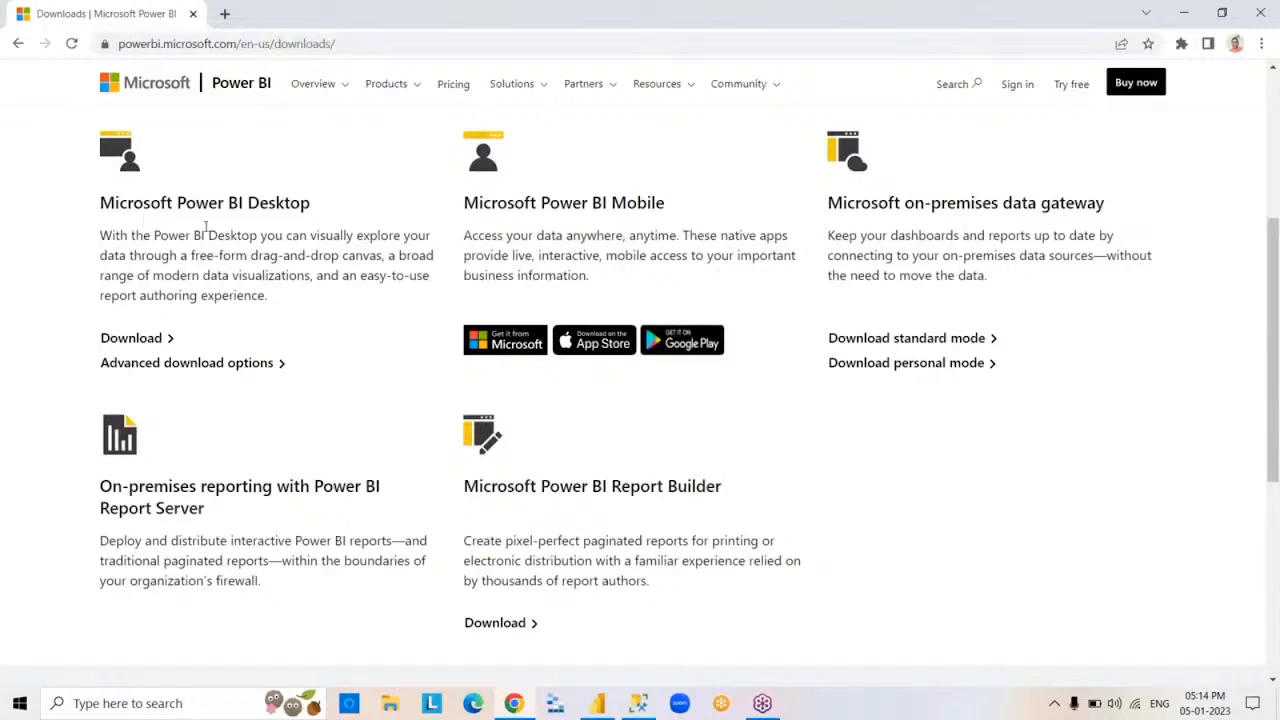
click(268, 364)
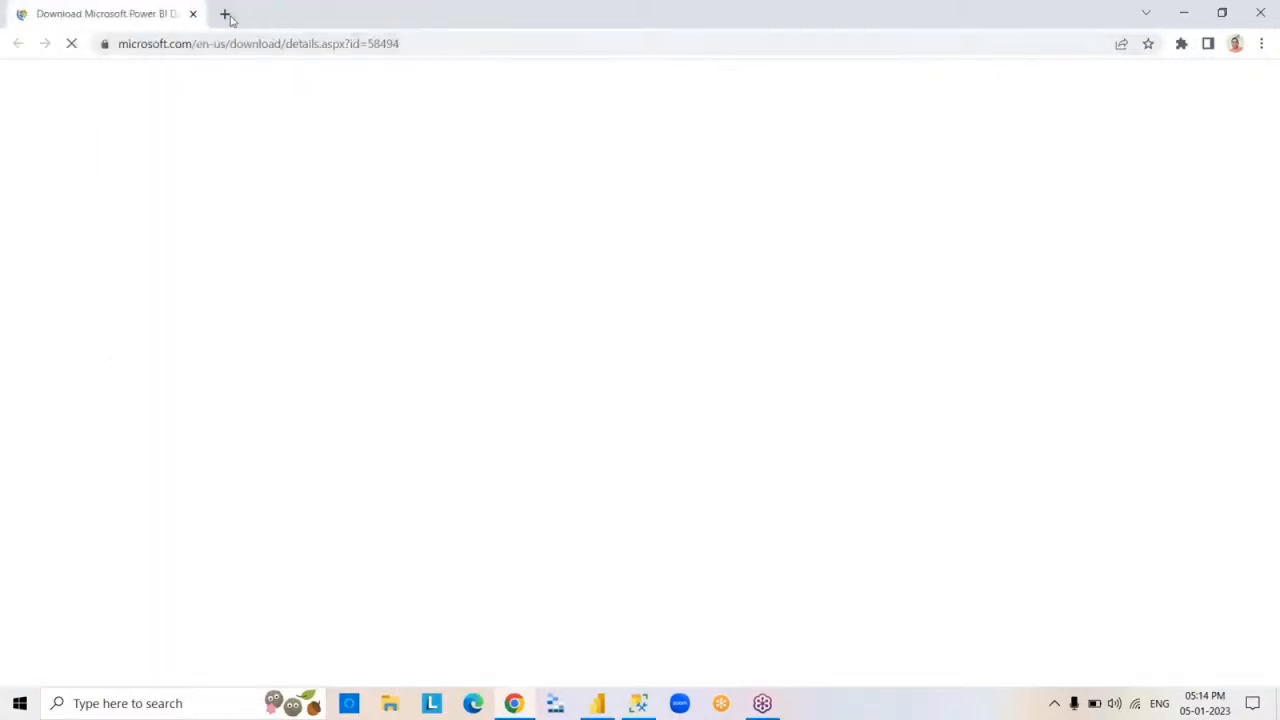
click(225, 13)
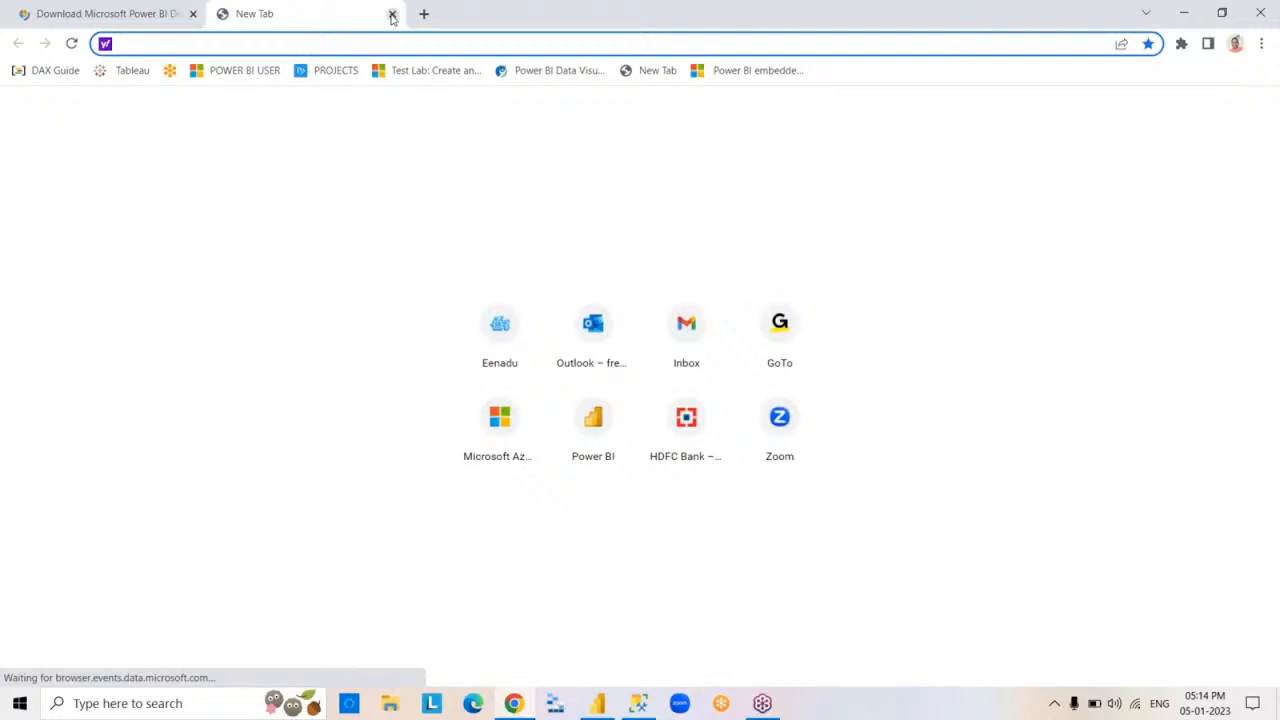
click(392, 14)
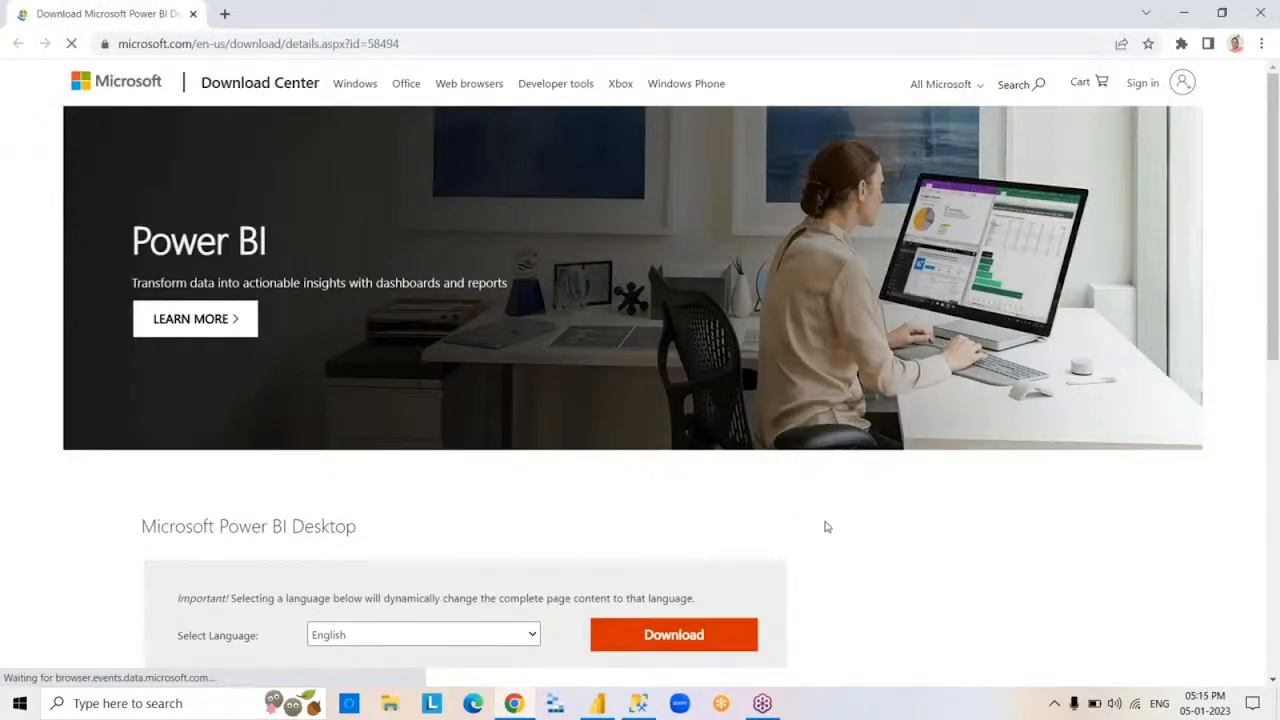
Step: Download the 64-bit Power BI Desktop installer, PBIDesktopSetup_x64.exe, from the Microsoft Download Center
click(694, 641)
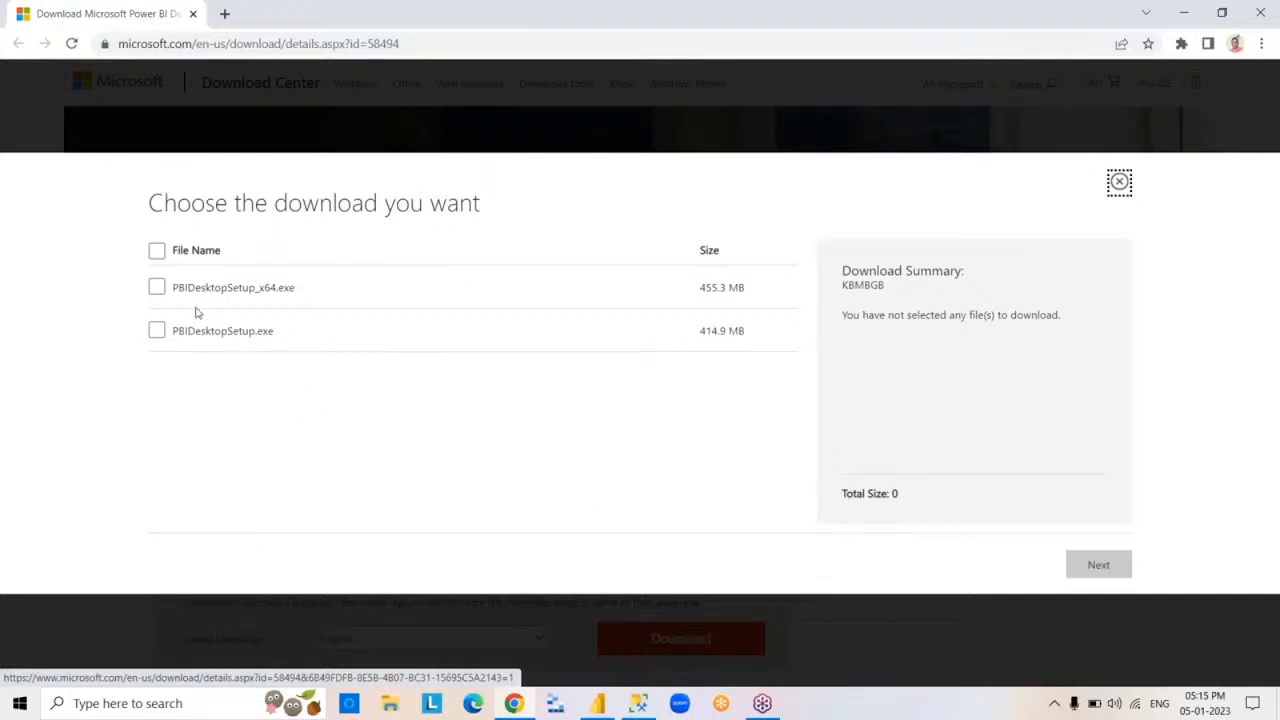
click(157, 289)
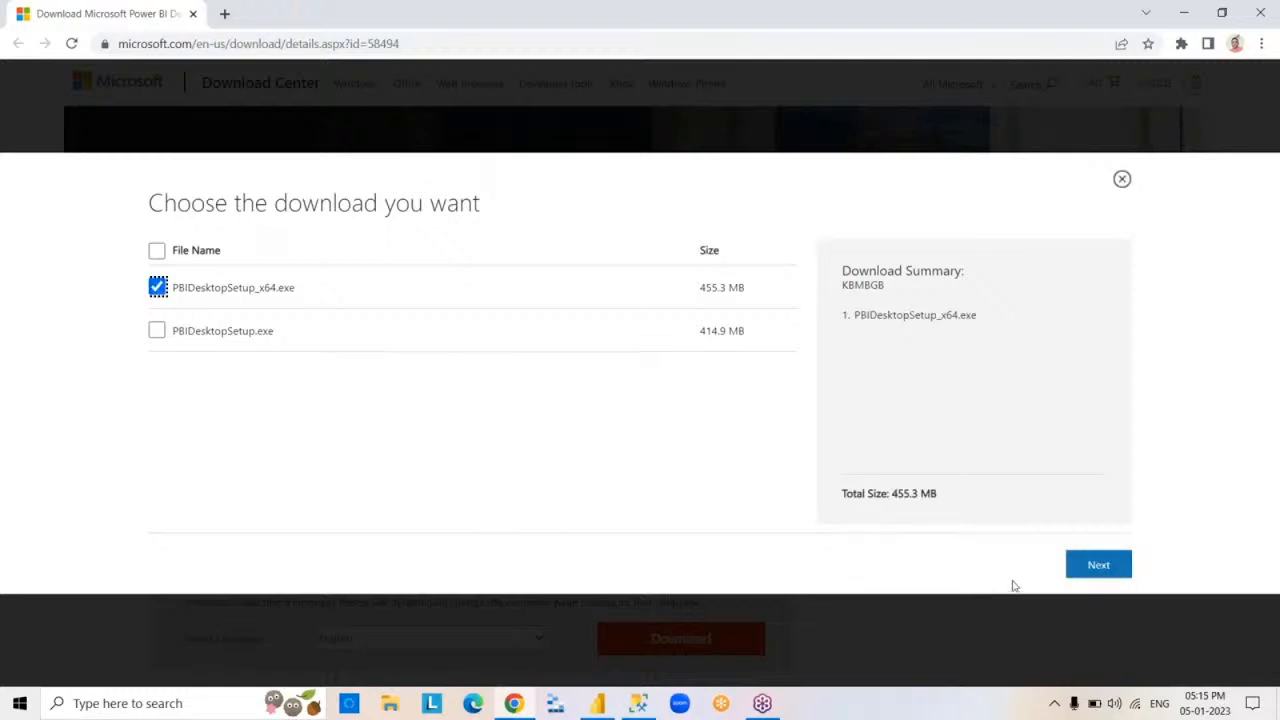
click(1099, 566)
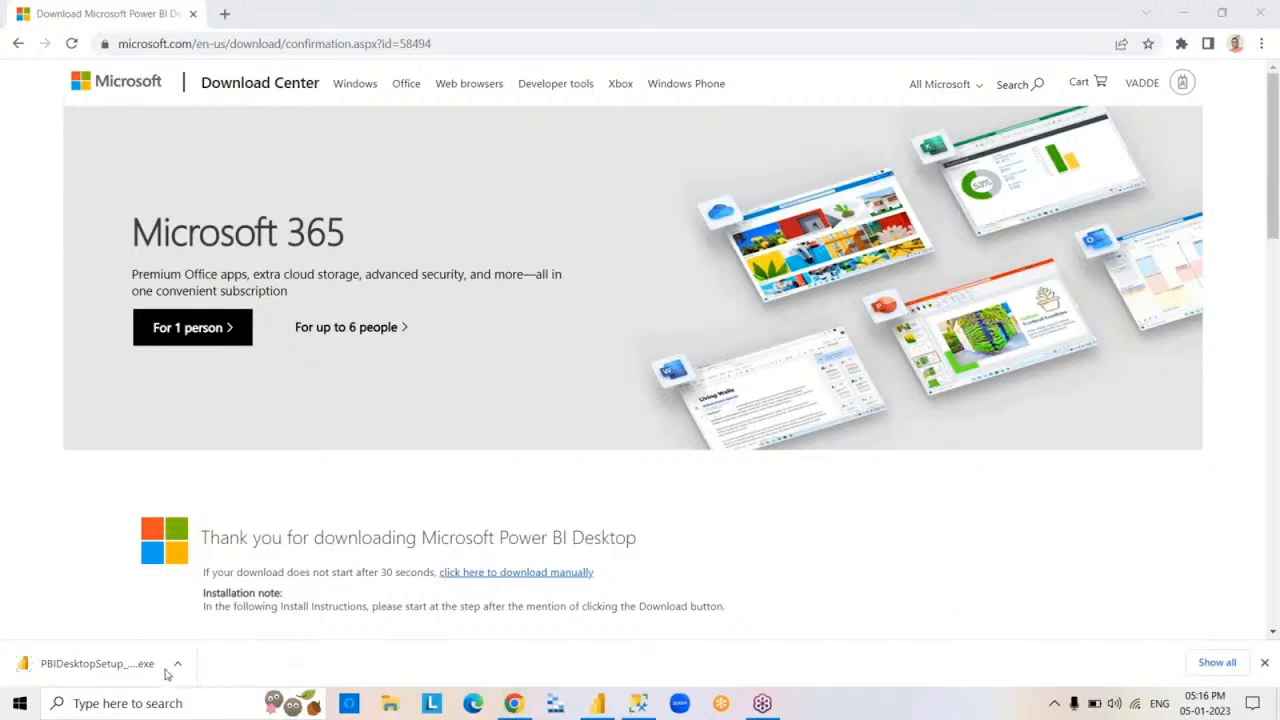
Step: Launch the downloaded PBIDesktopSetup_x64.exe, dismiss the downloads bar and close Chrome
click(100, 670)
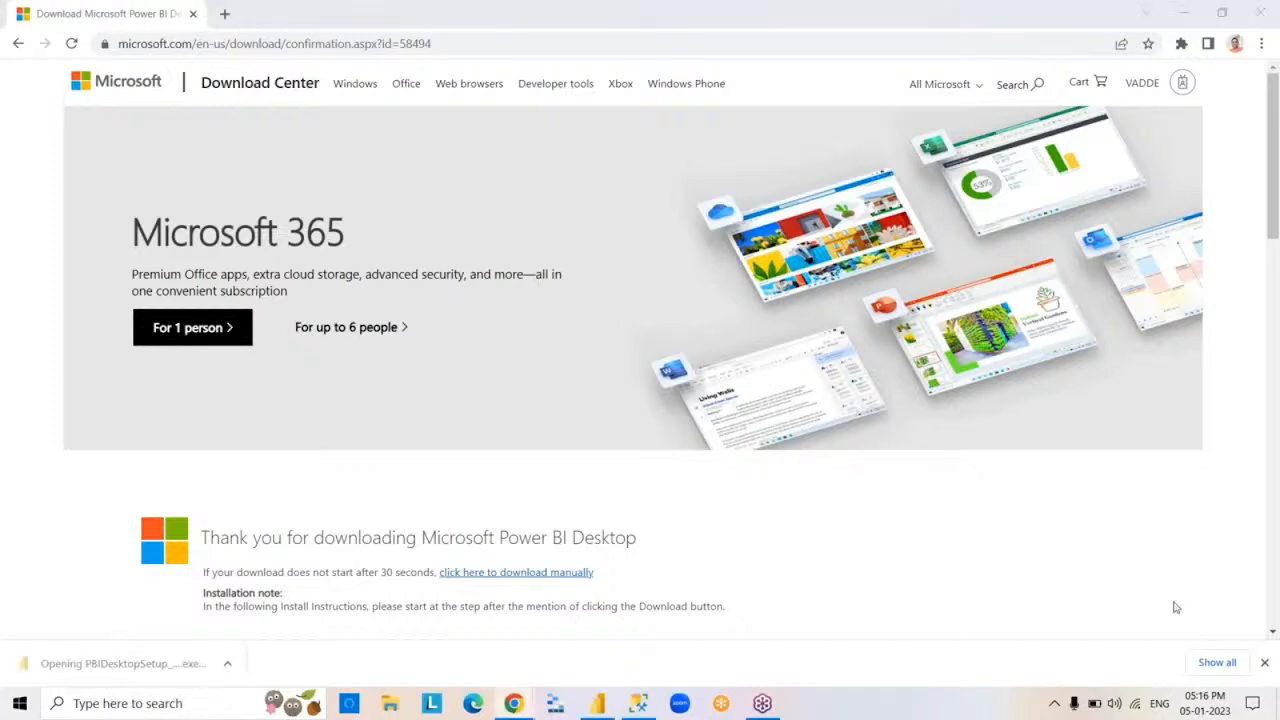
click(1266, 664)
click(1262, 13)
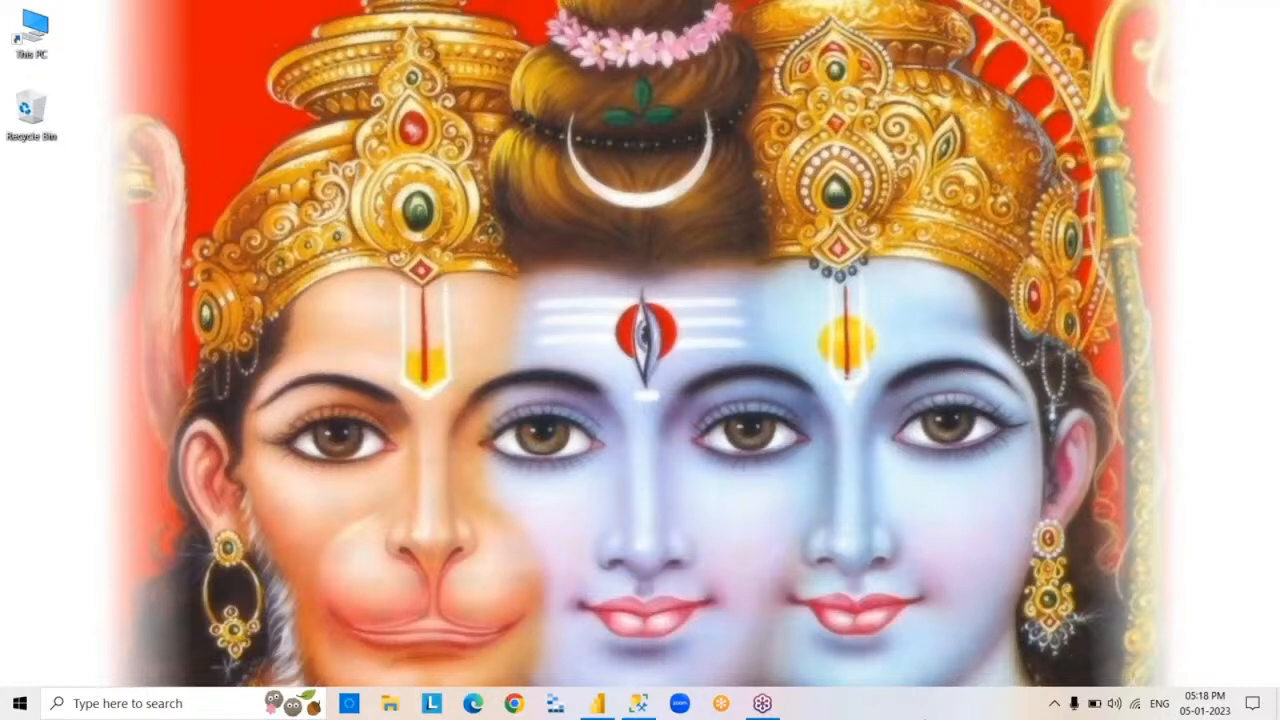
Step: Show the contents of the Downloads folder in File Explorer
click(391, 704)
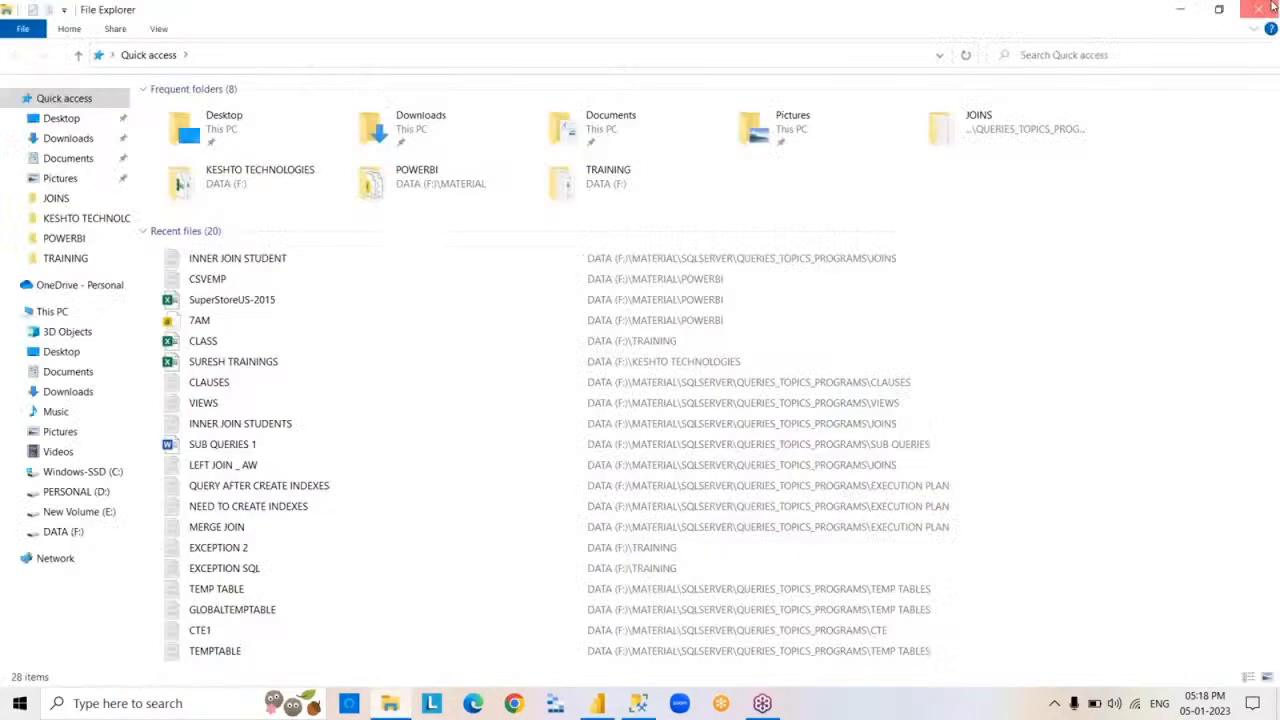
click(391, 704)
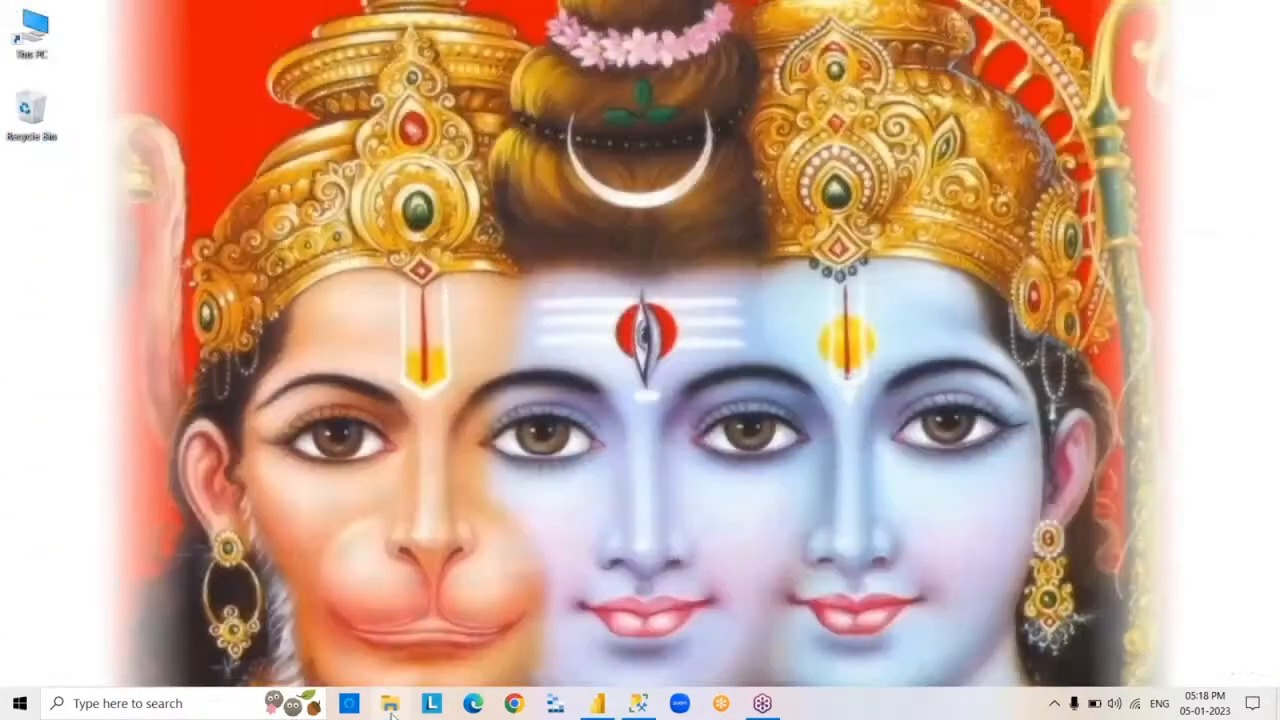
click(391, 704)
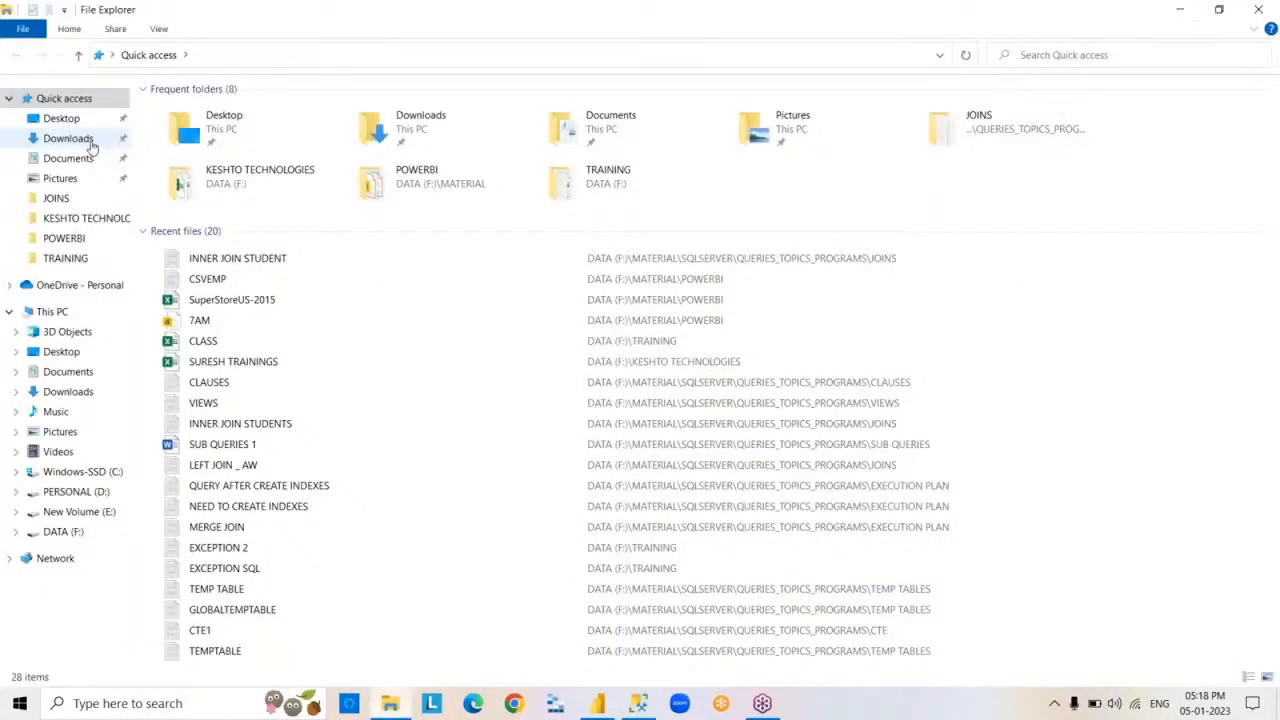
click(68, 138)
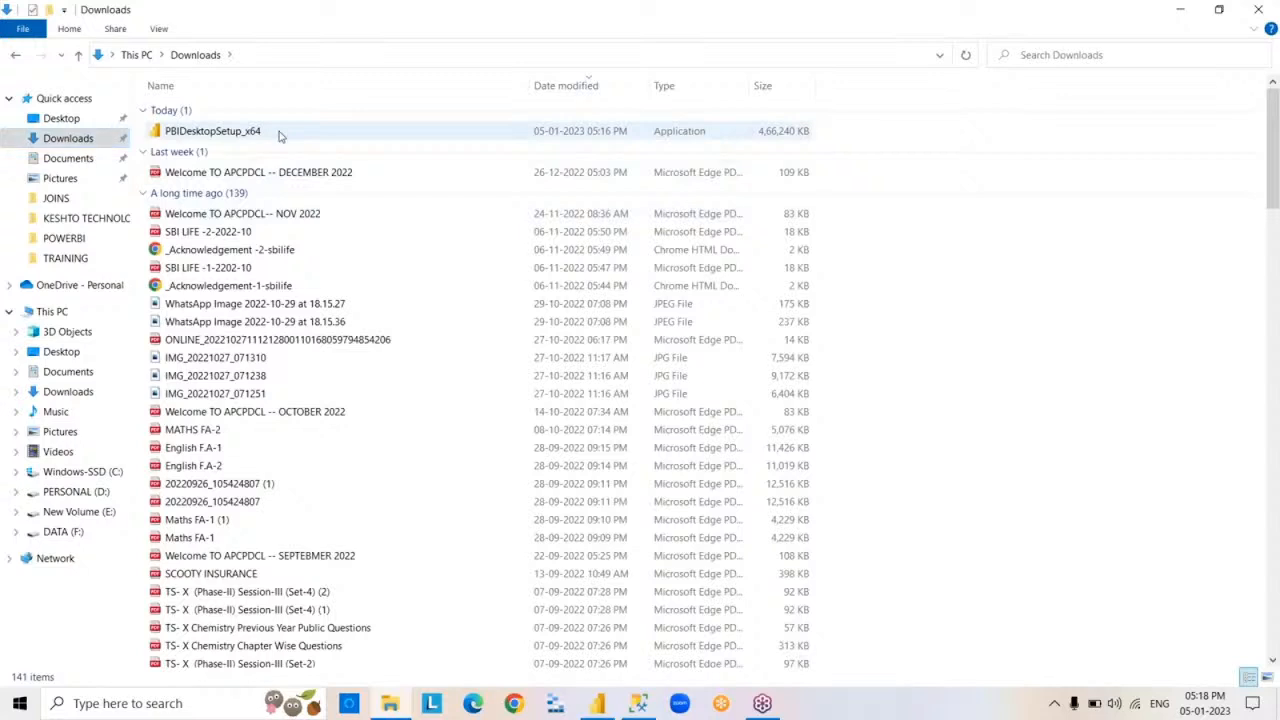
Step: Try to install Power BI Desktop from PBIDesktopSetup_x64, choosing Ignore at the close-application warning, and exit the setup wizard
click(280, 134)
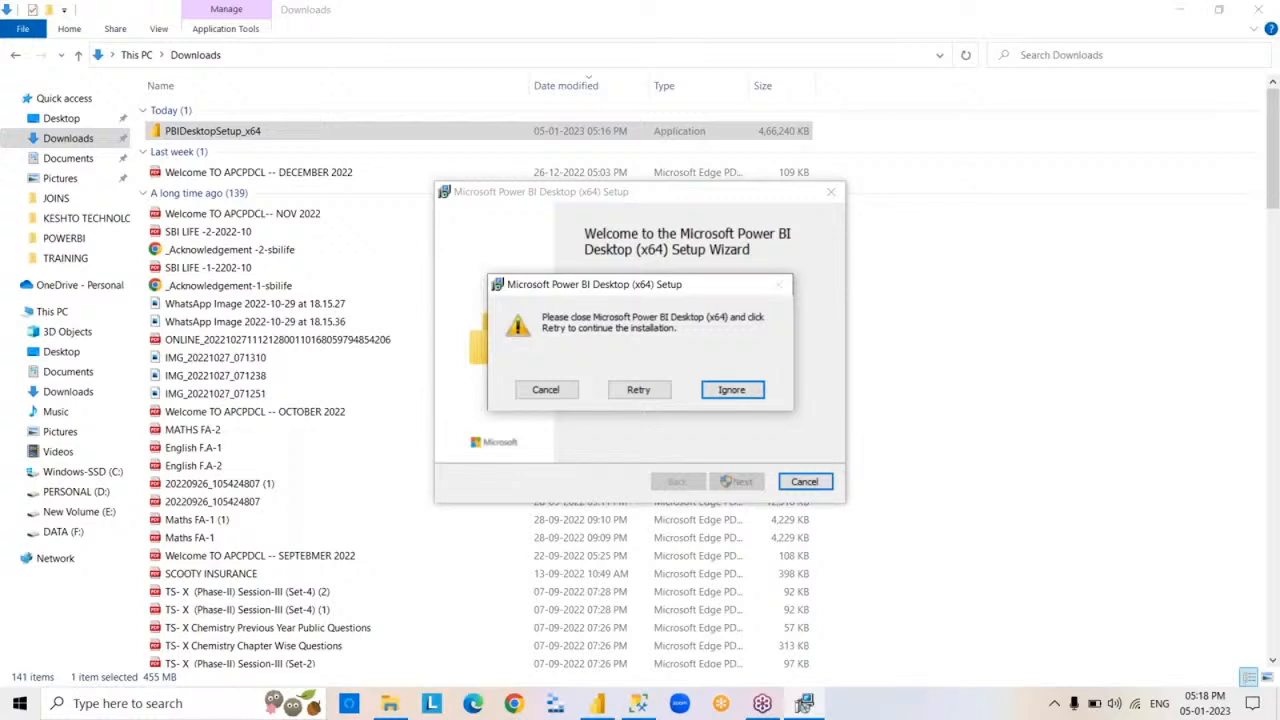
click(731, 390)
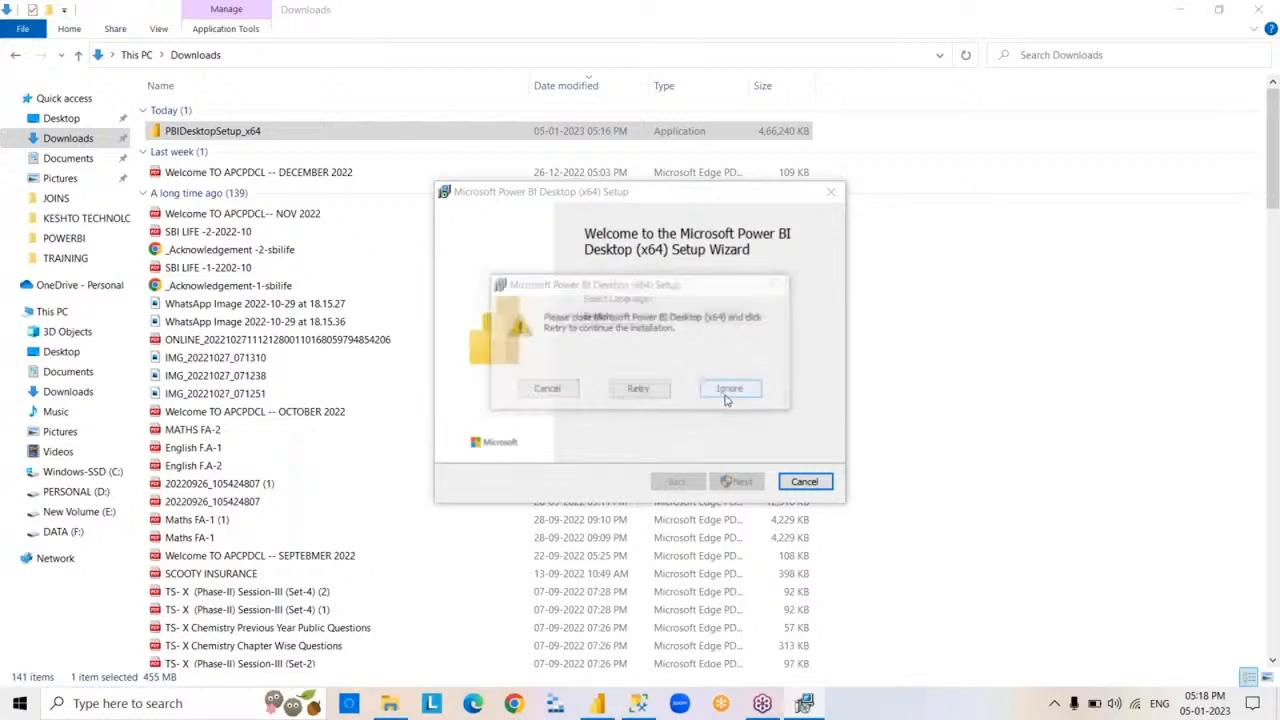
click(655, 396)
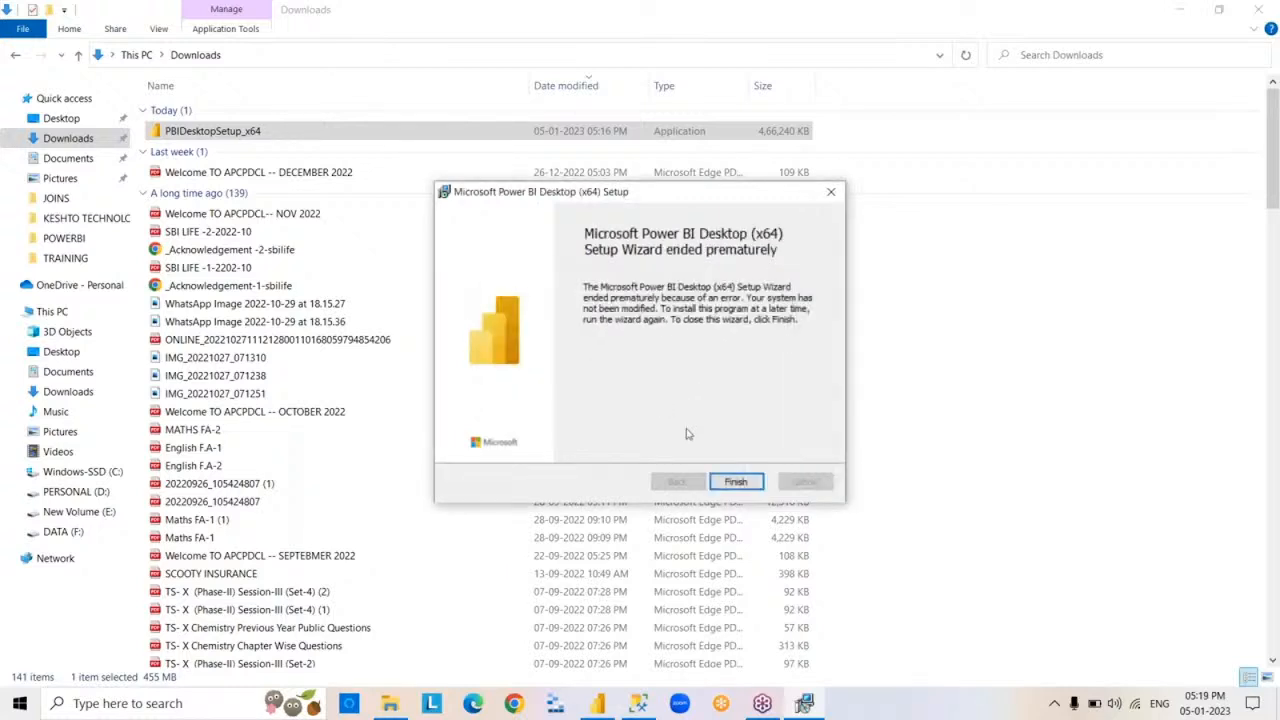
click(740, 483)
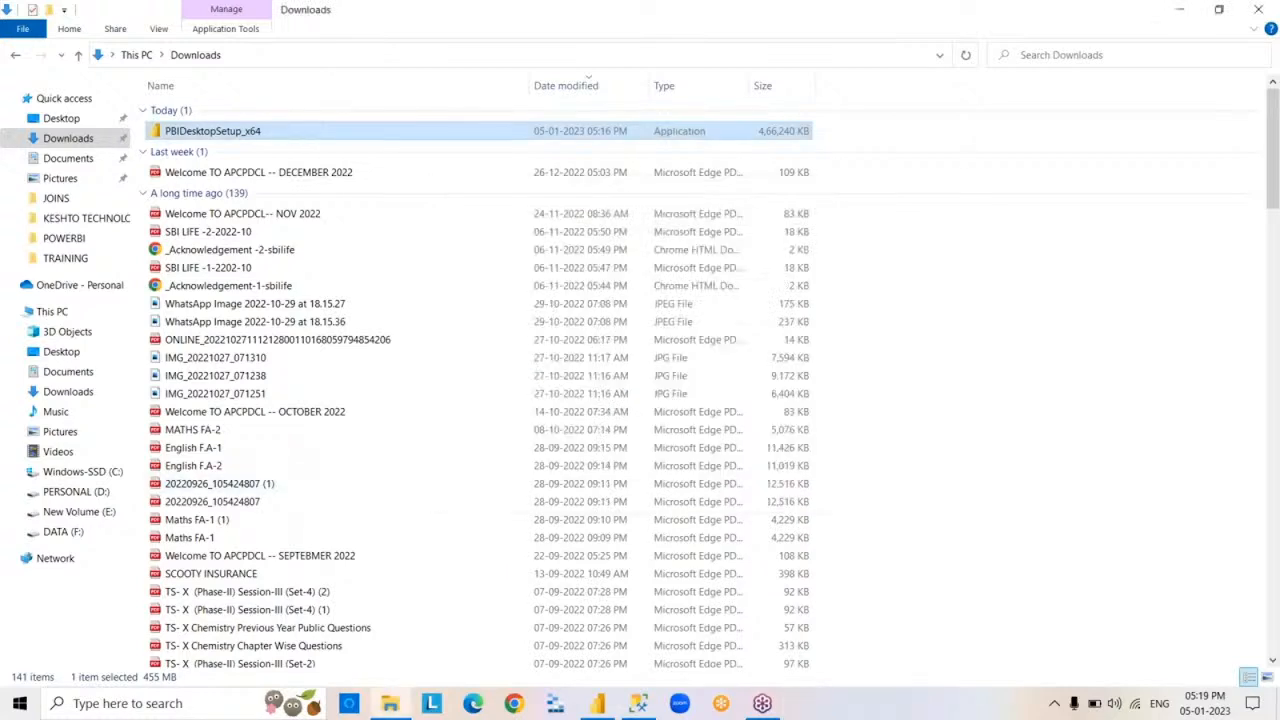
Step: Run PBIDesktopSetup_x64 again, try Retry and Ignore at the close-application warning, and exit the wizard
double_click(293, 140)
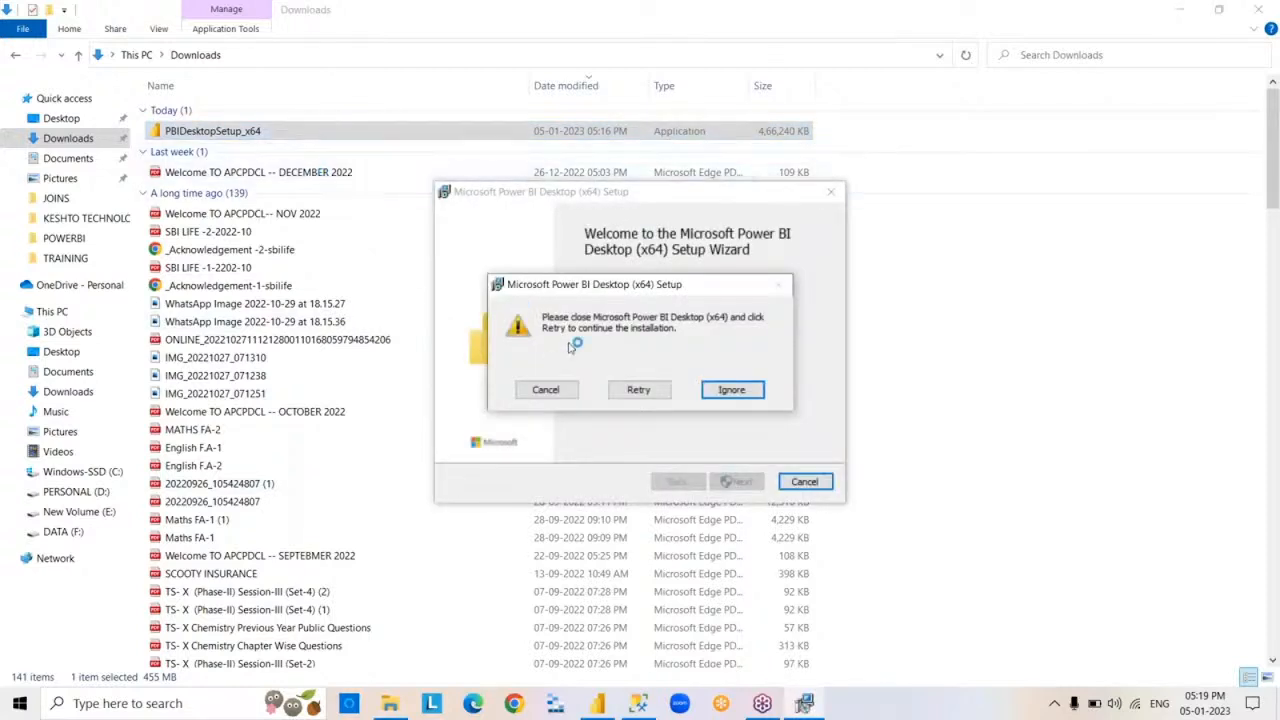
click(622, 391)
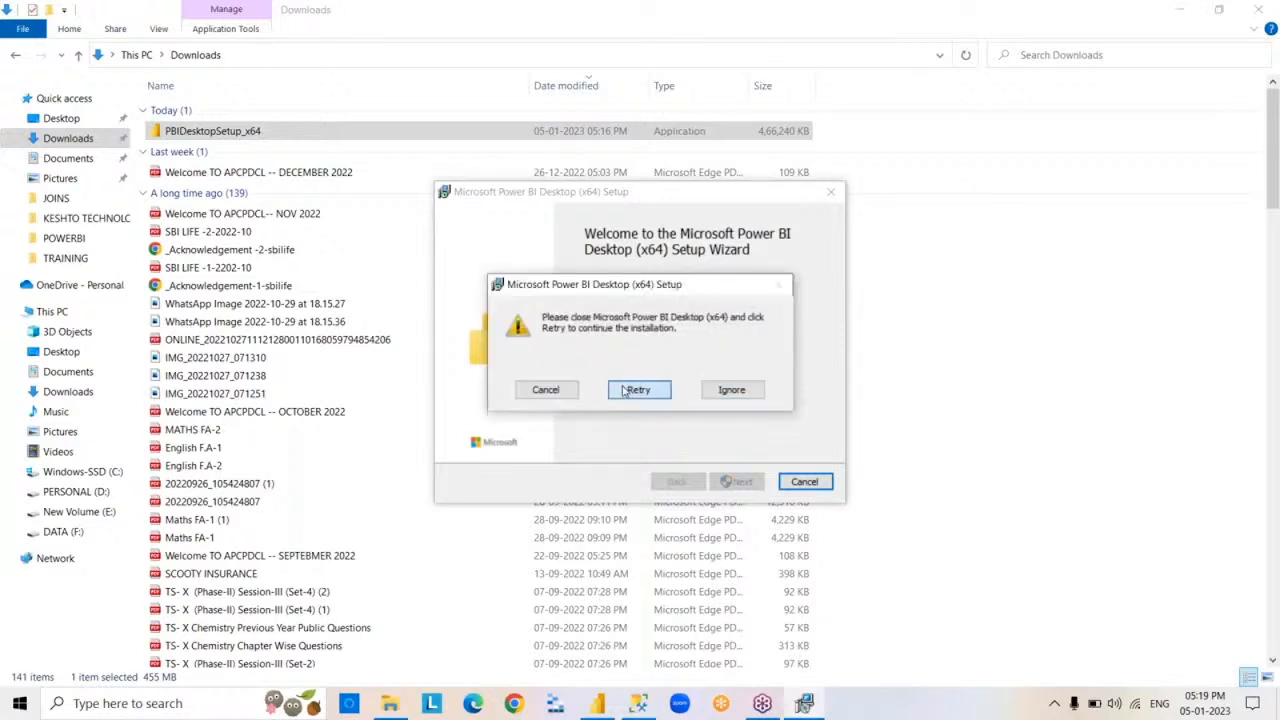
click(751, 394)
click(661, 397)
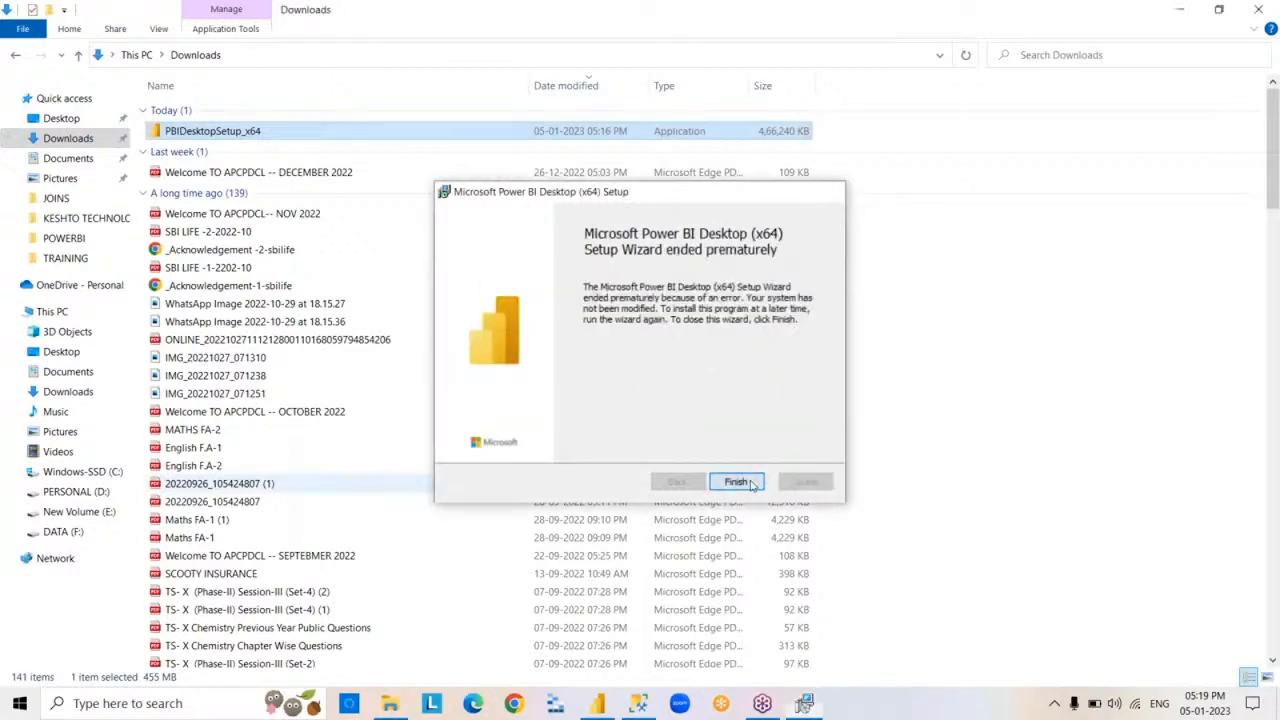
click(752, 484)
Step: Try to permanently delete PBIDesktopSetup_x64 from the Downloads folder, and dismiss the resulting dialog
key(shift+Delete)
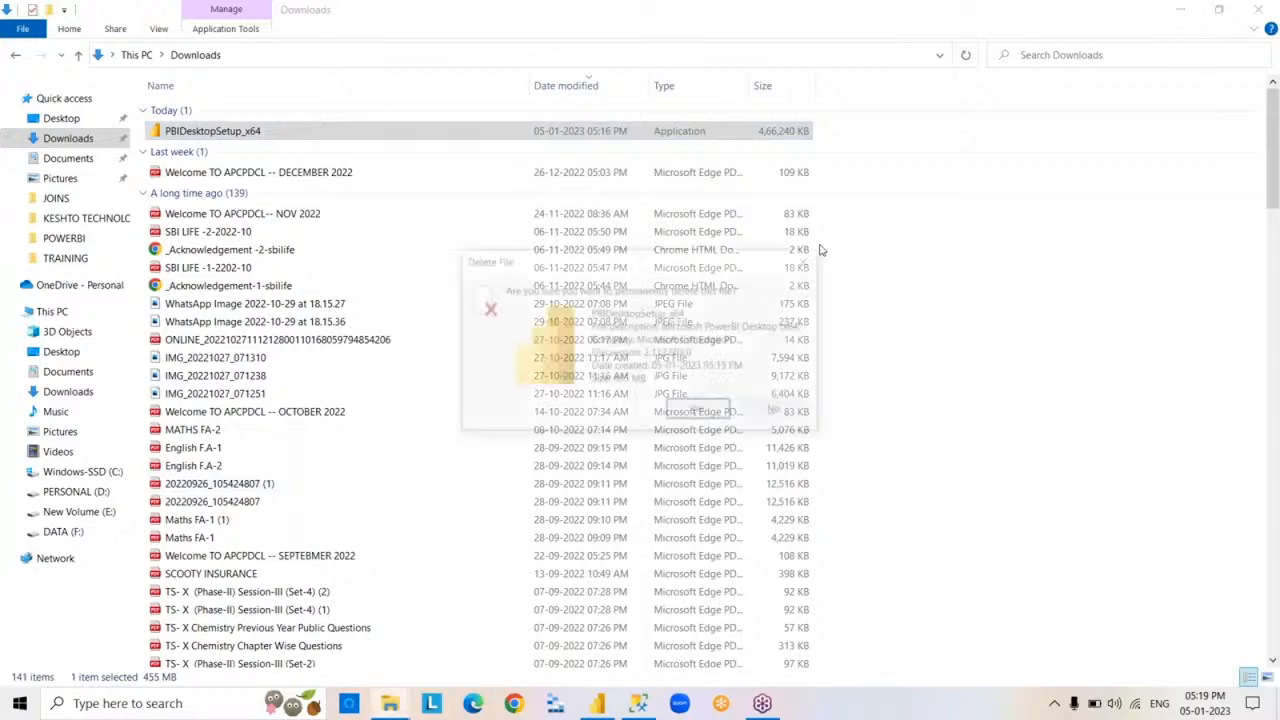
key(Return)
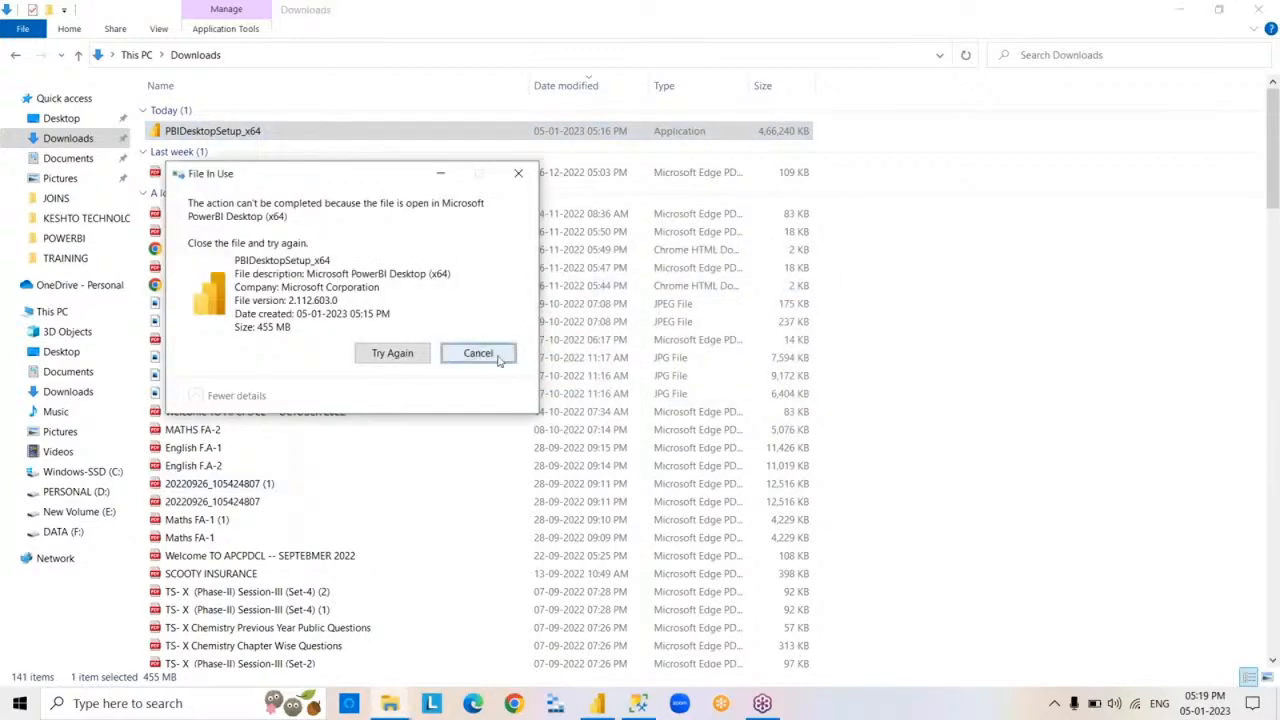
key(Escape)
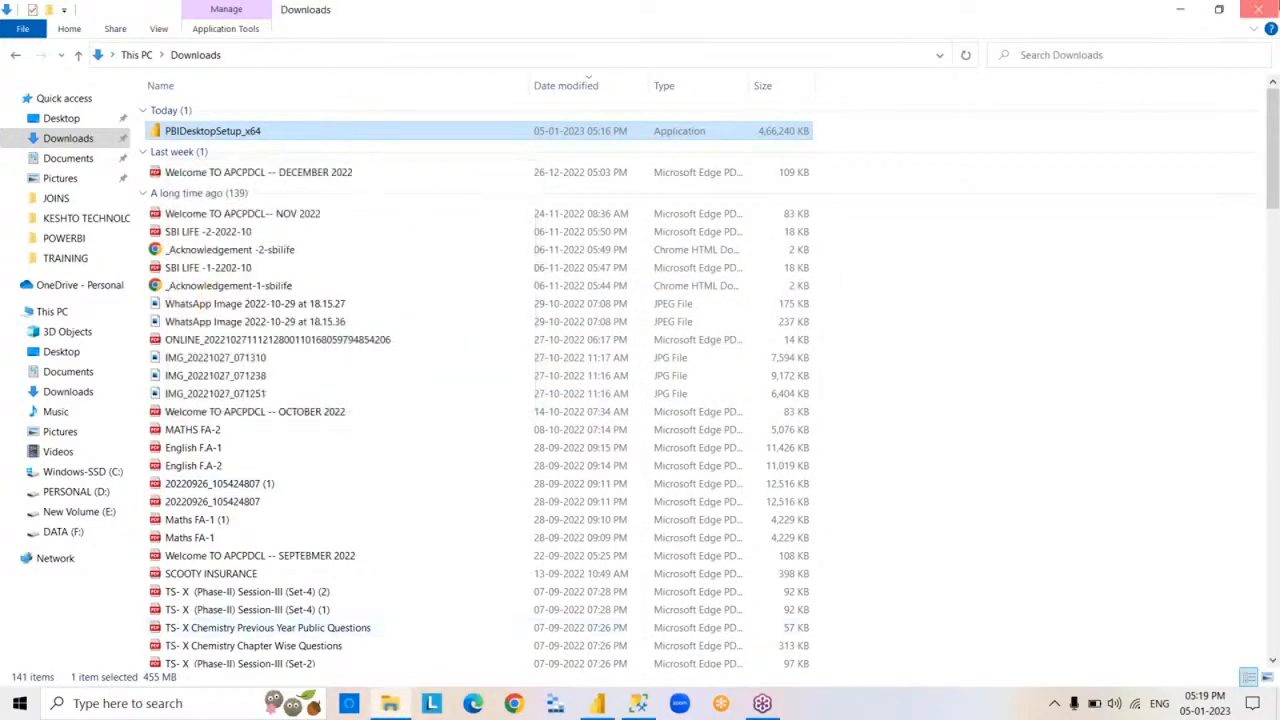
Step: Close the Downloads window, switch to Power BI Desktop, and expand the Fields pane
key(alt+F4)
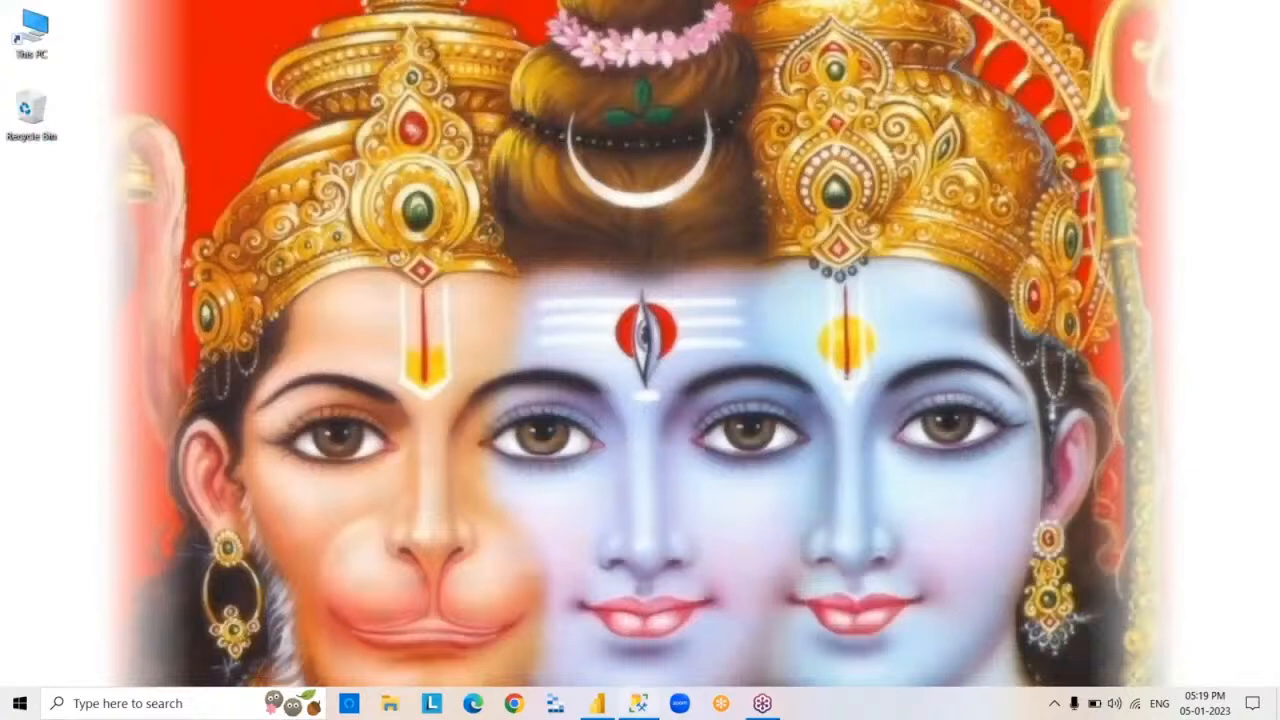
click(597, 705)
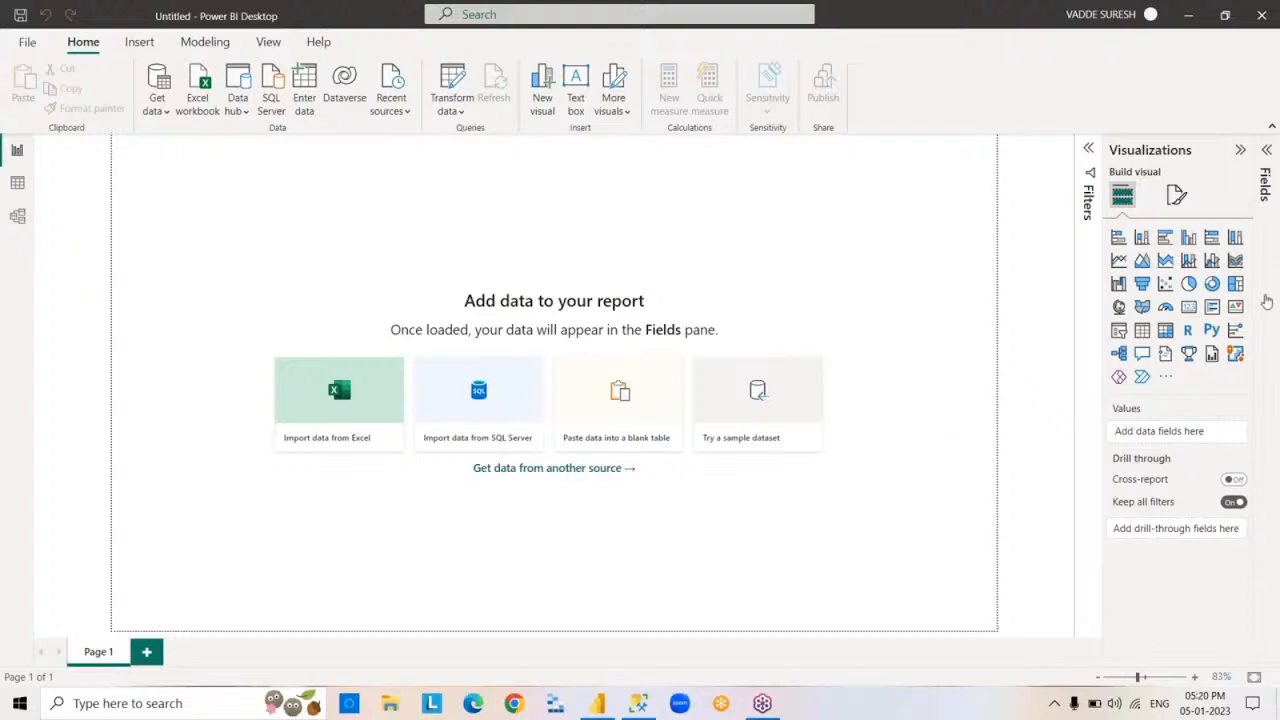
click(1267, 301)
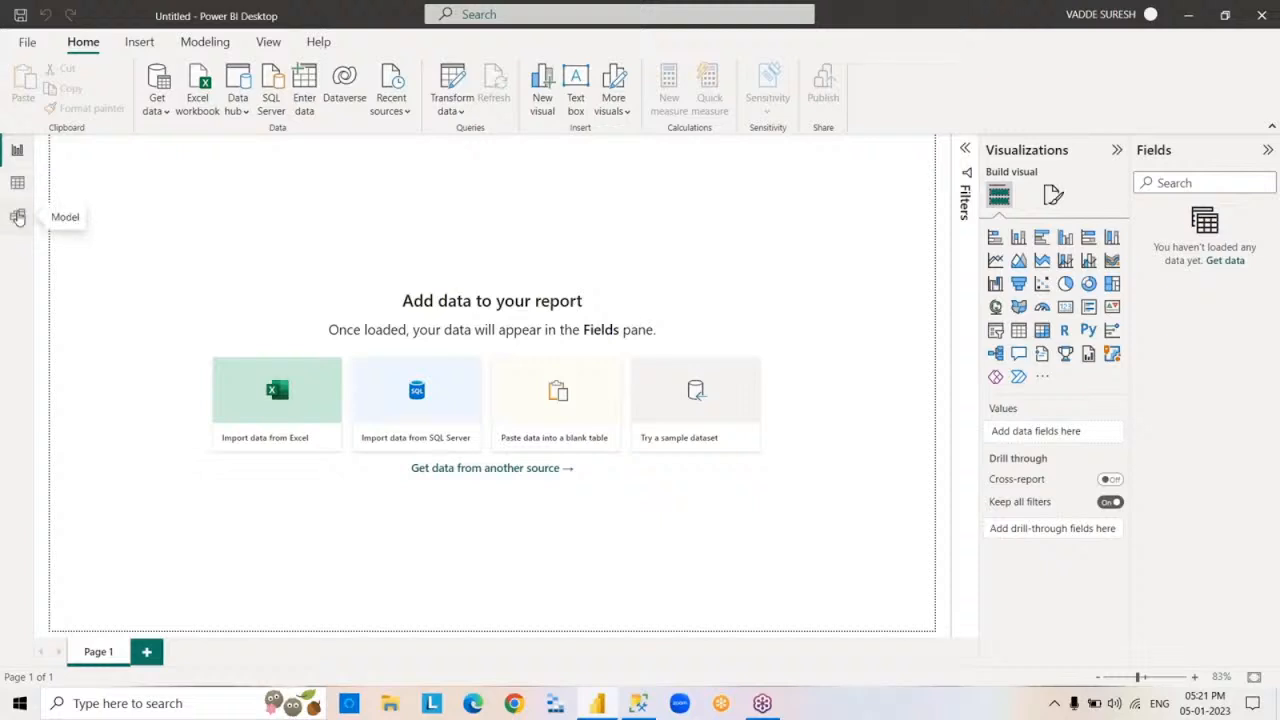
Step: Show the empty Data view, return to Report view, and look over the common data sources available for import
click(18, 187)
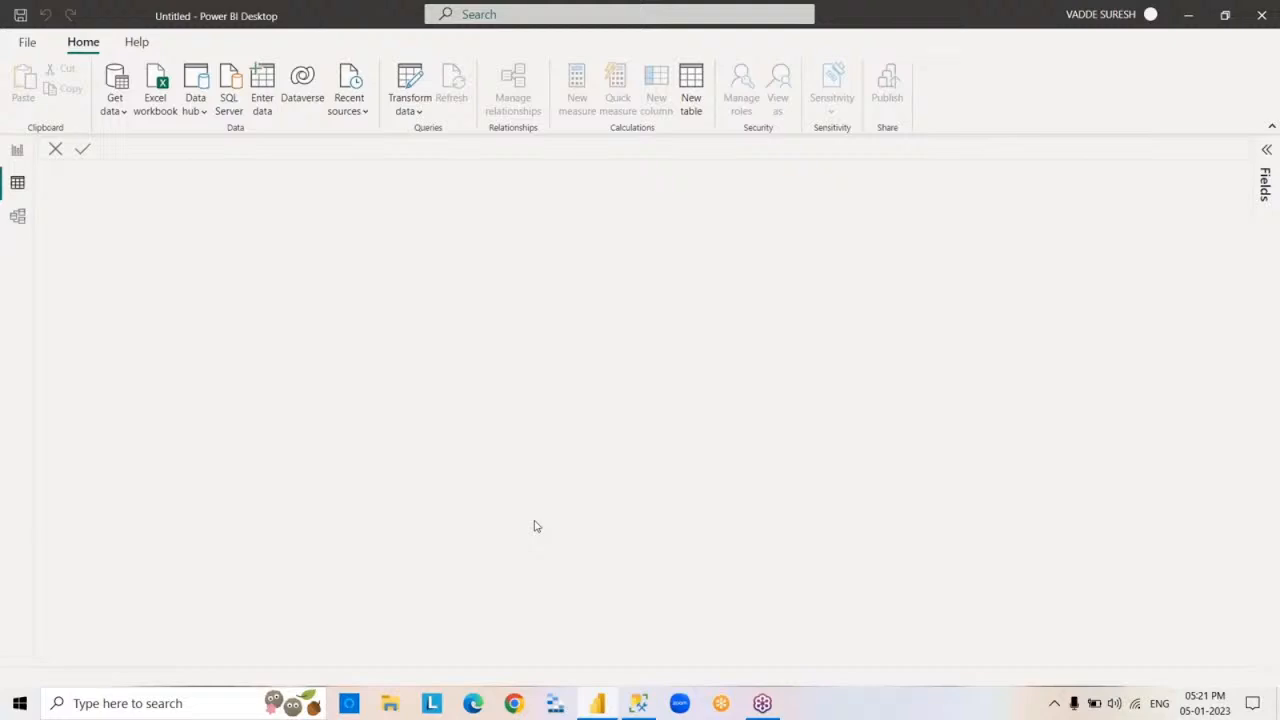
click(17, 152)
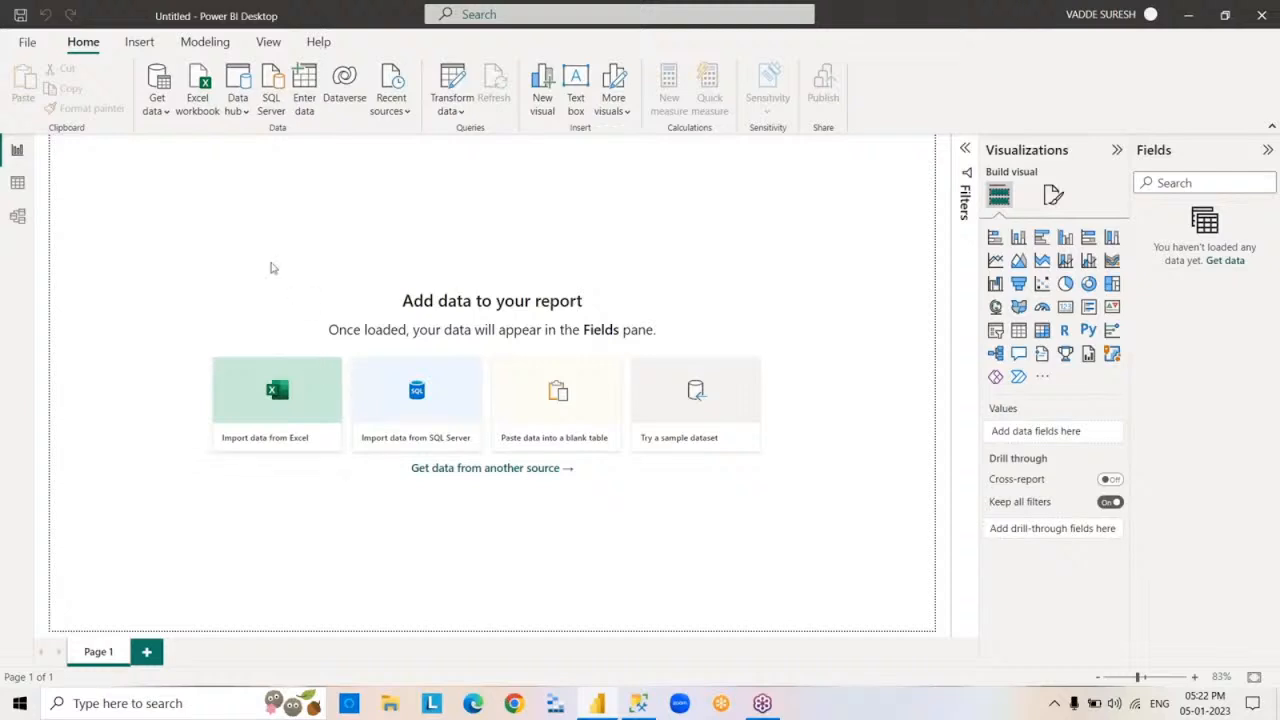
click(165, 111)
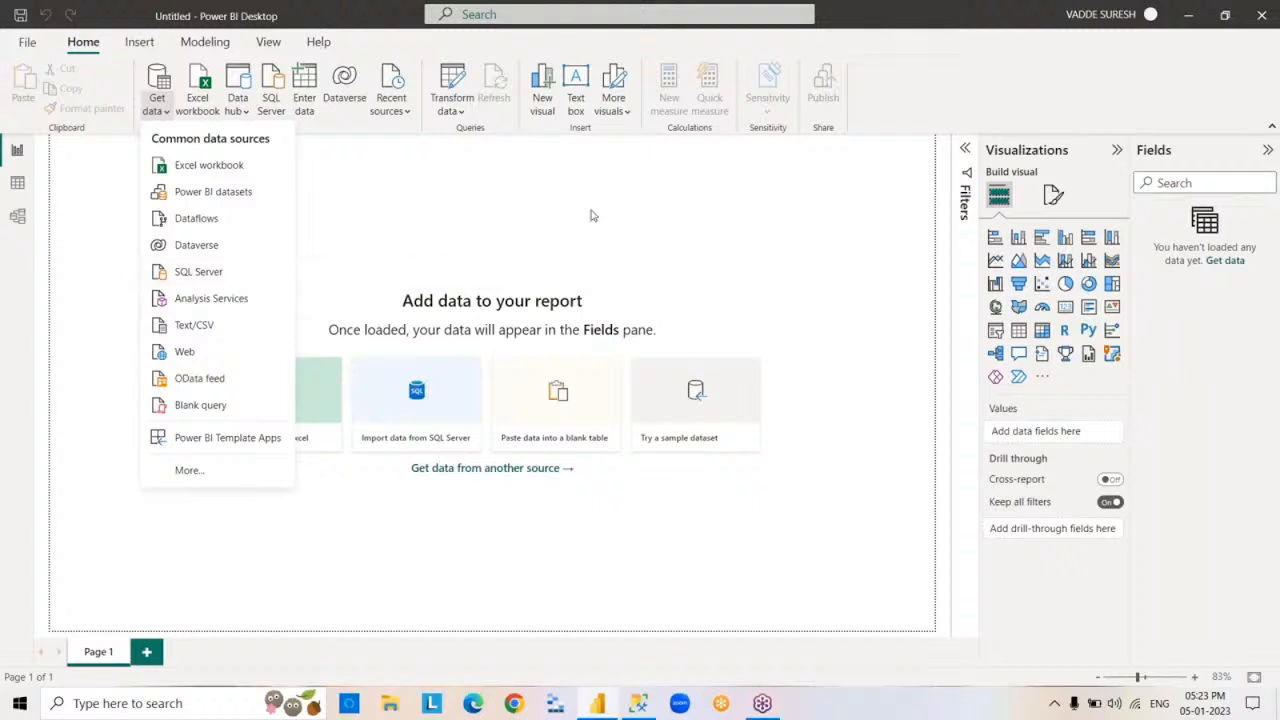
click(803, 520)
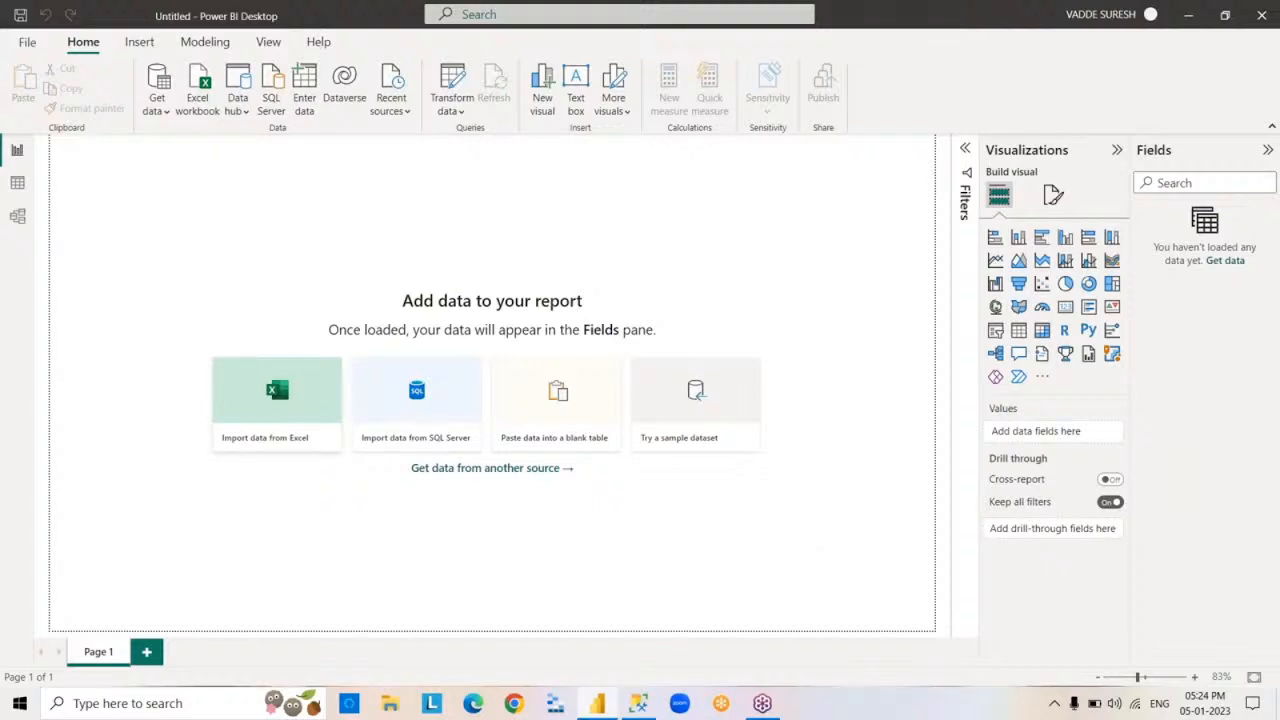
Step: Save the untitled report as 5PM in the POWERBI folder, in Power BI file (*.pbix) format
click(27, 43)
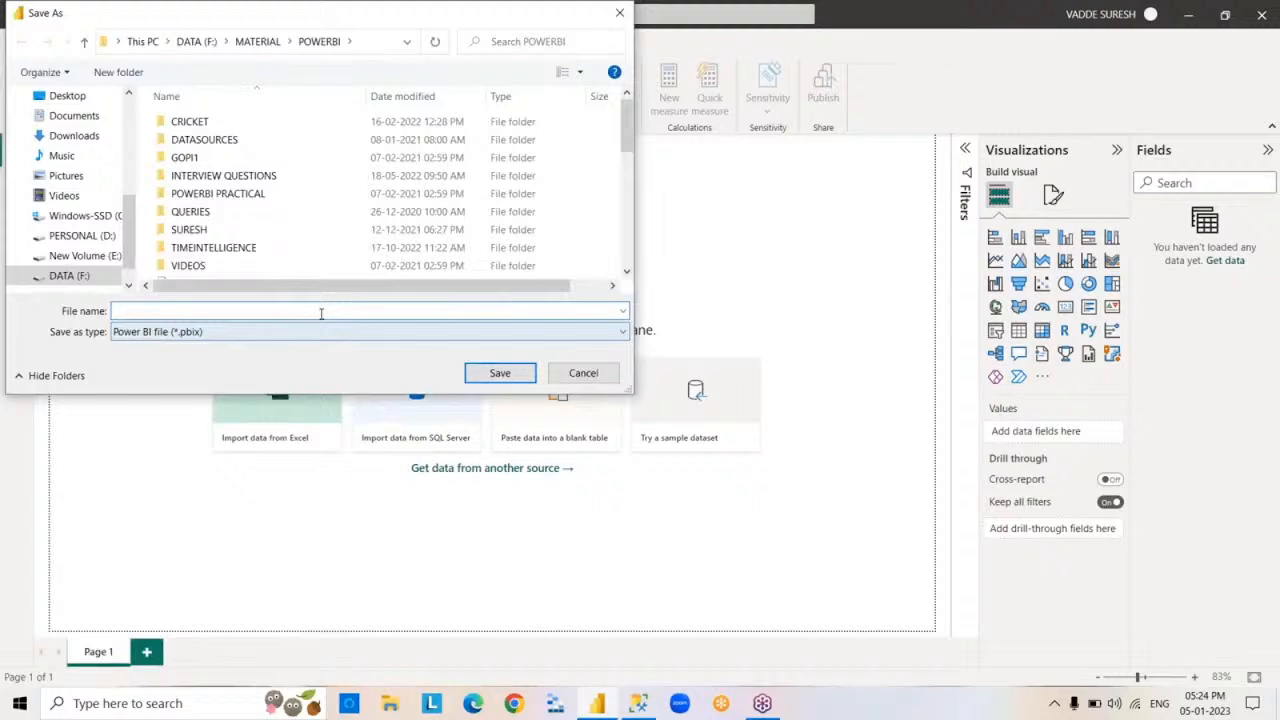
text(5PM)
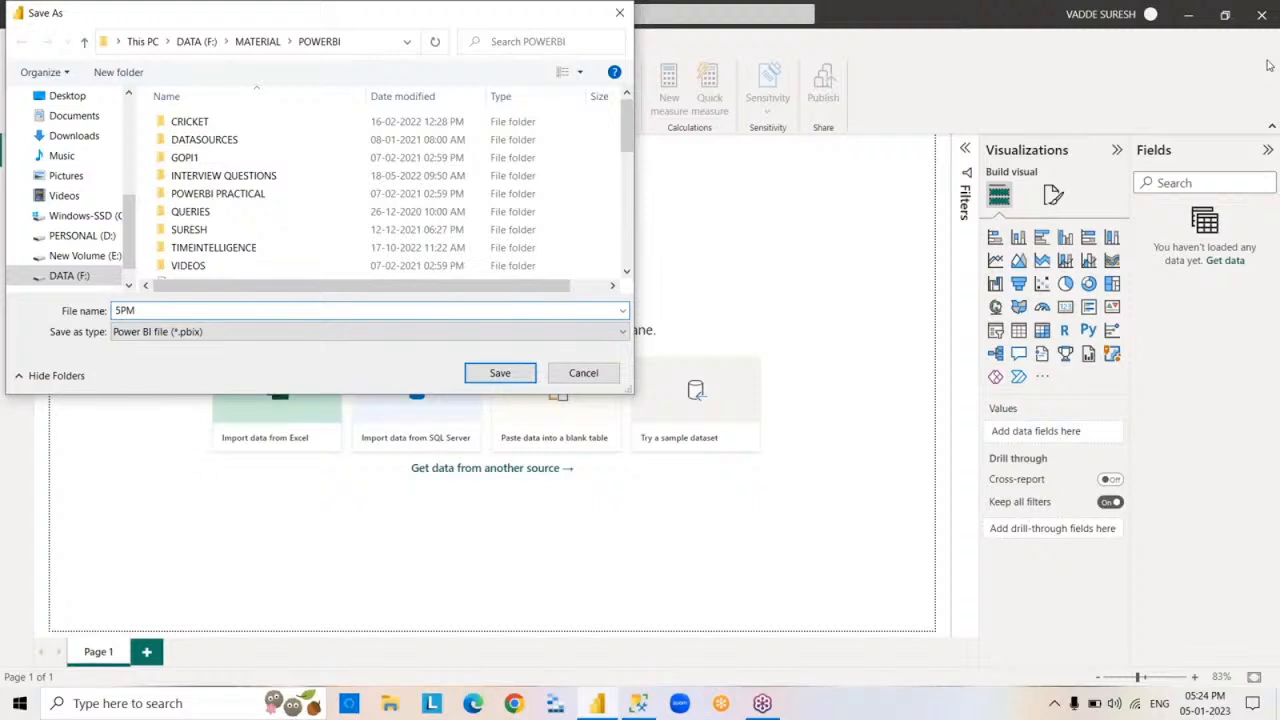
click(190, 334)
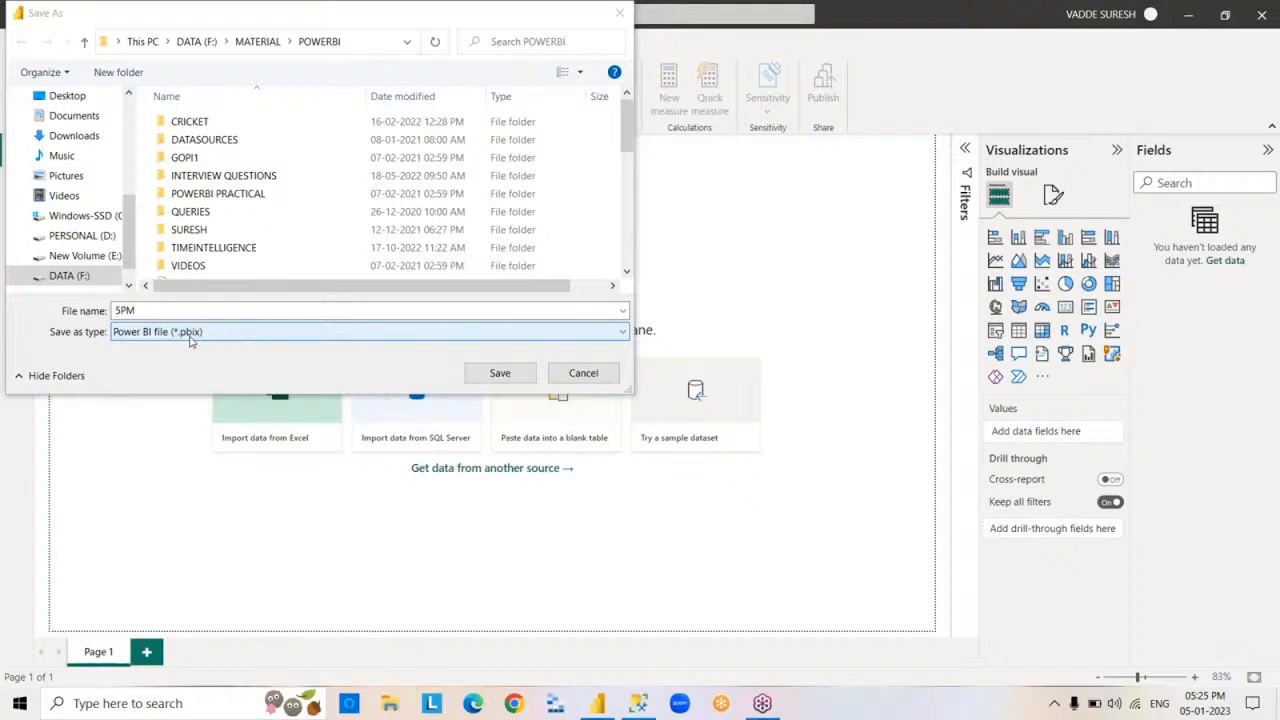
key(Return)
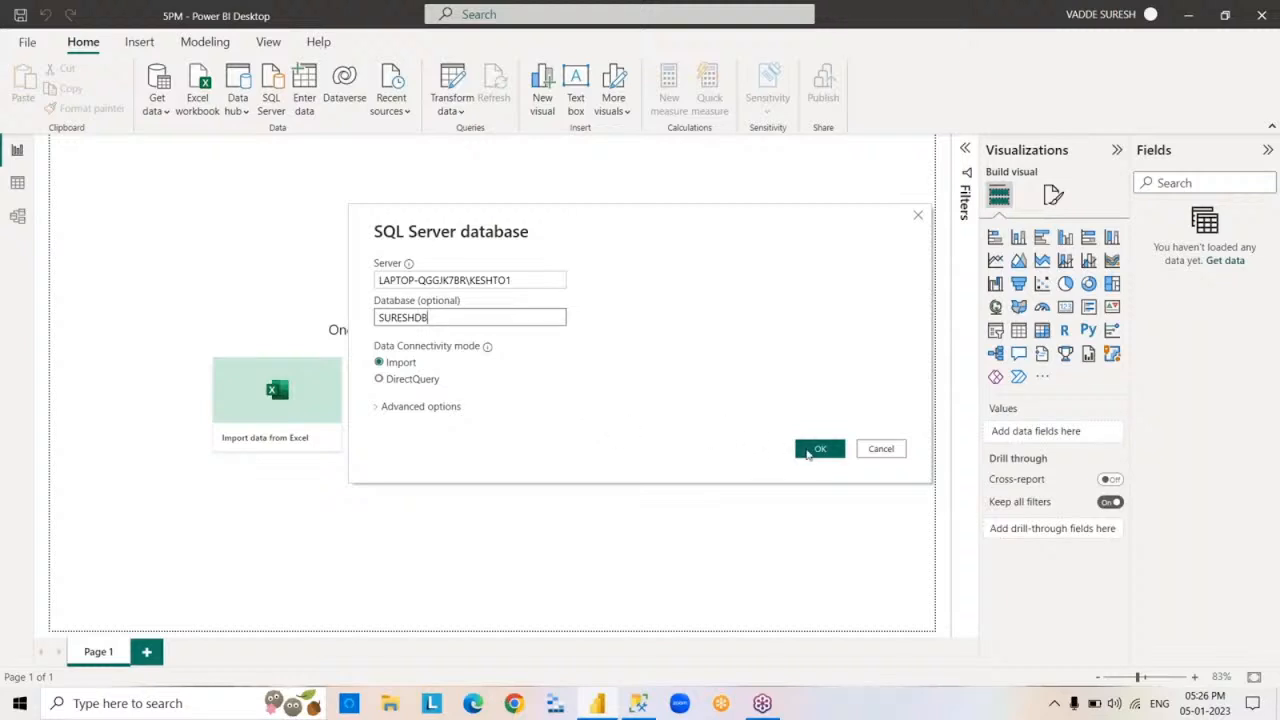
Step: Connect to SURESHDB on SQL Server LAPTOP-QGGJK7BR\KESHTO1 in Import mode and load the EMP, DEPT and DEPT1 tables
click(810, 451)
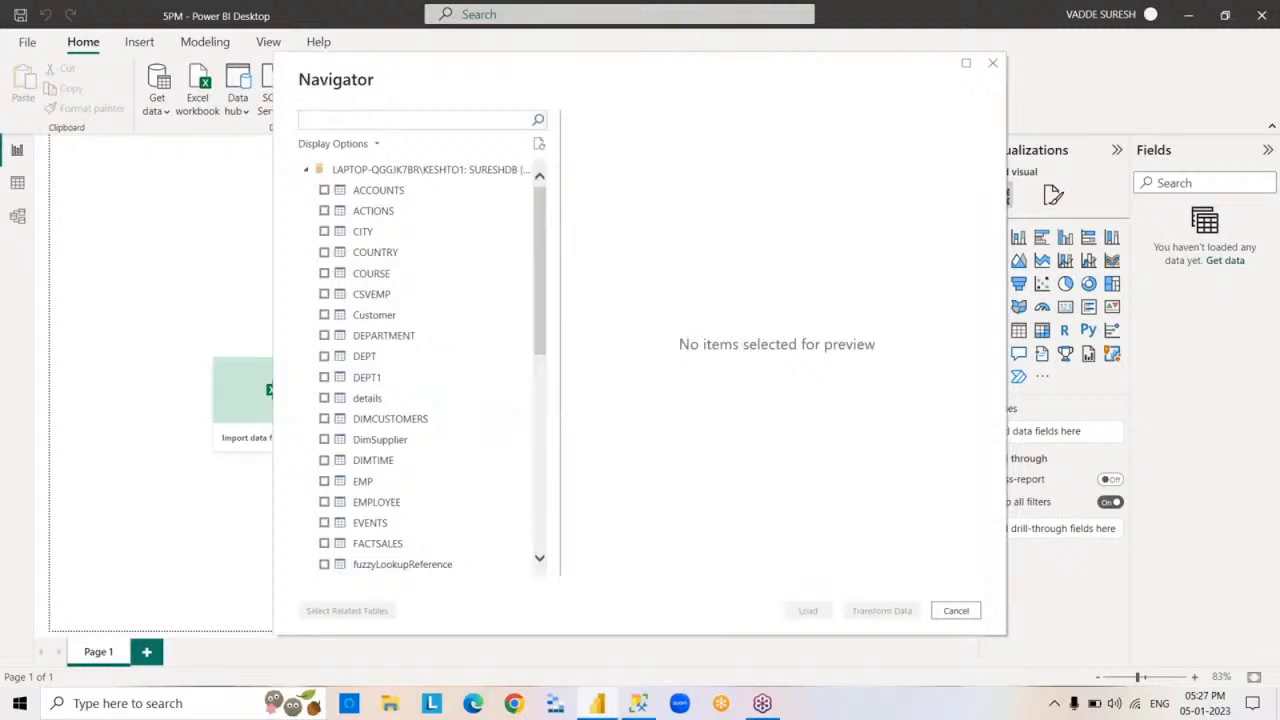
drag(544, 290, 571, 286)
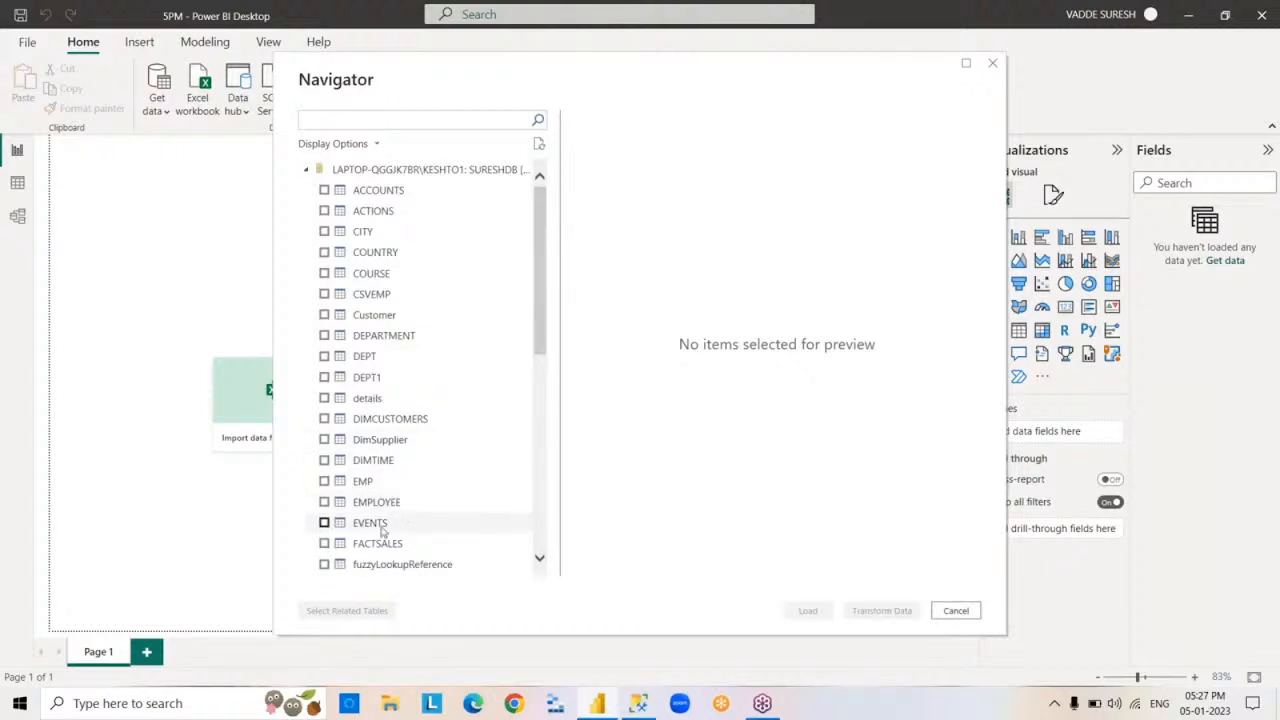
click(323, 481)
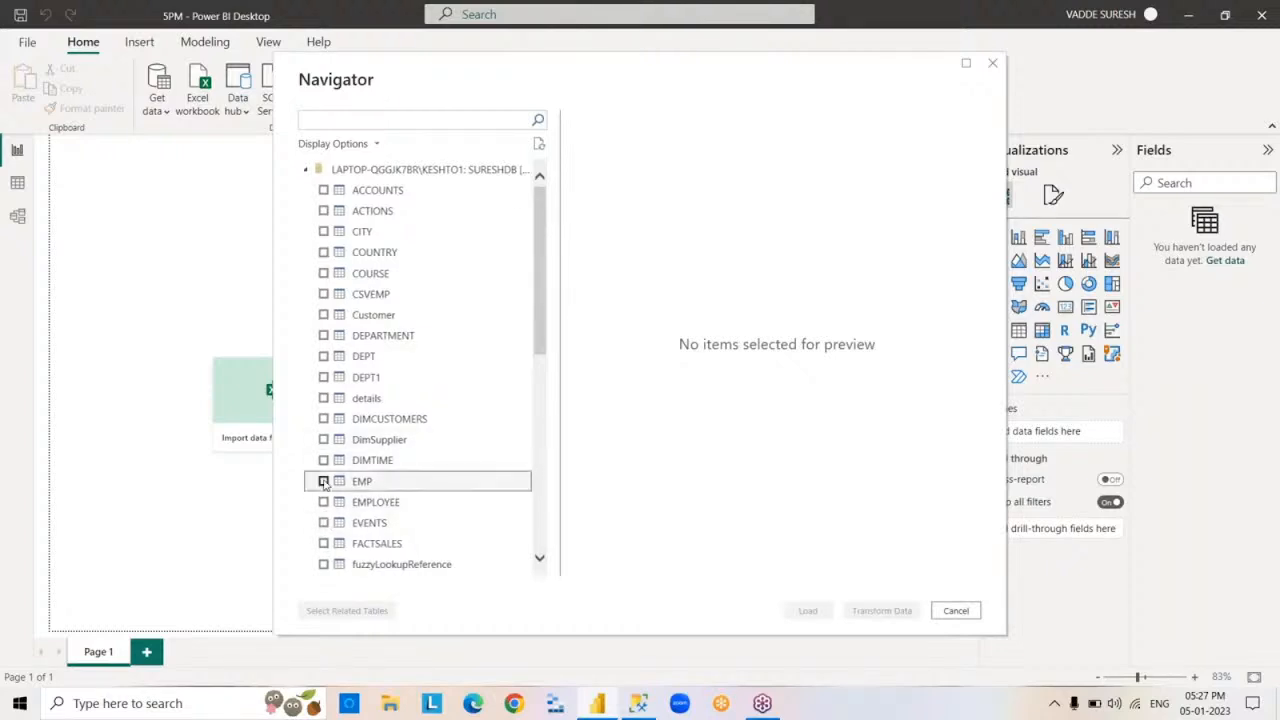
click(323, 356)
click(323, 378)
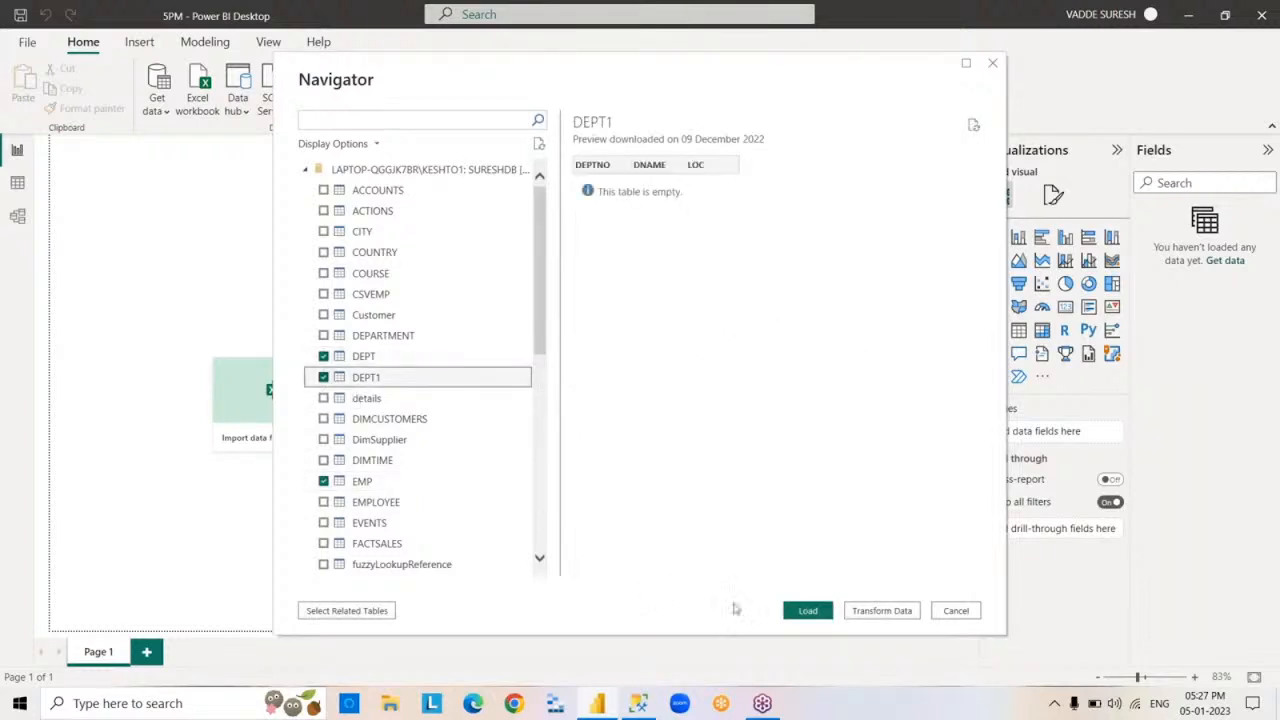
click(808, 611)
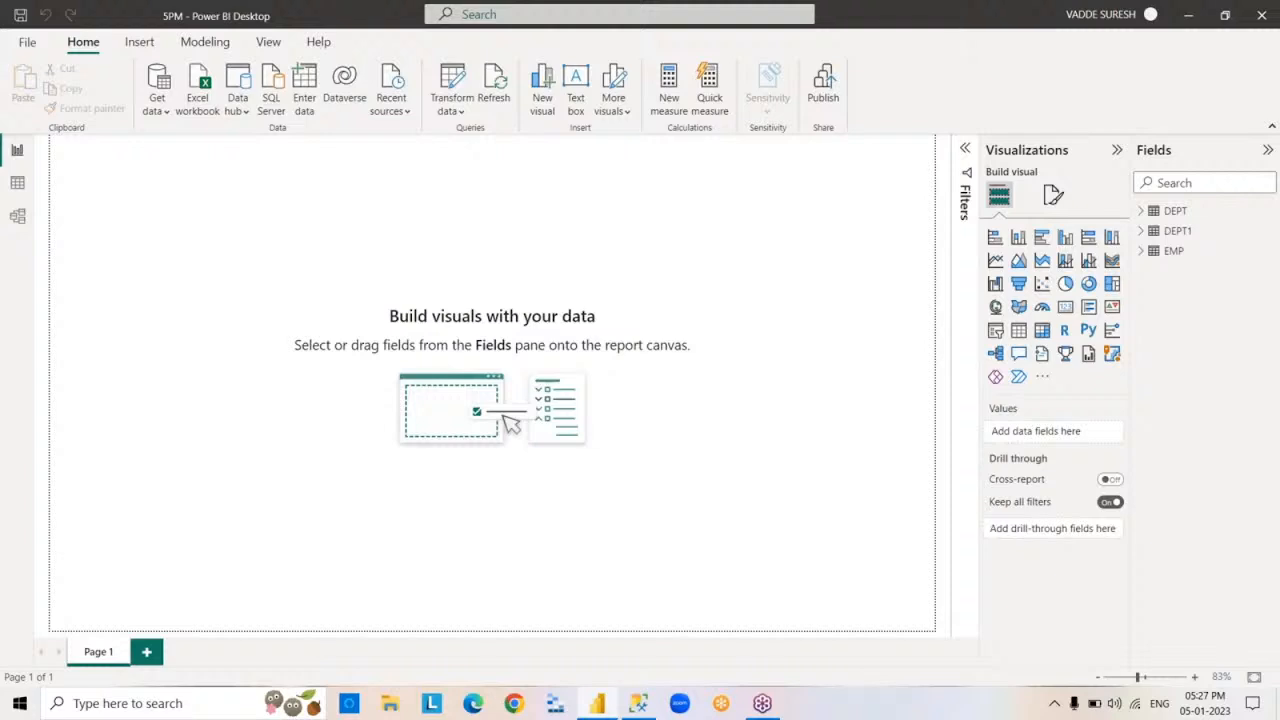
Step: Examine the EMP table's fields, and view its rows in Data view
click(1141, 252)
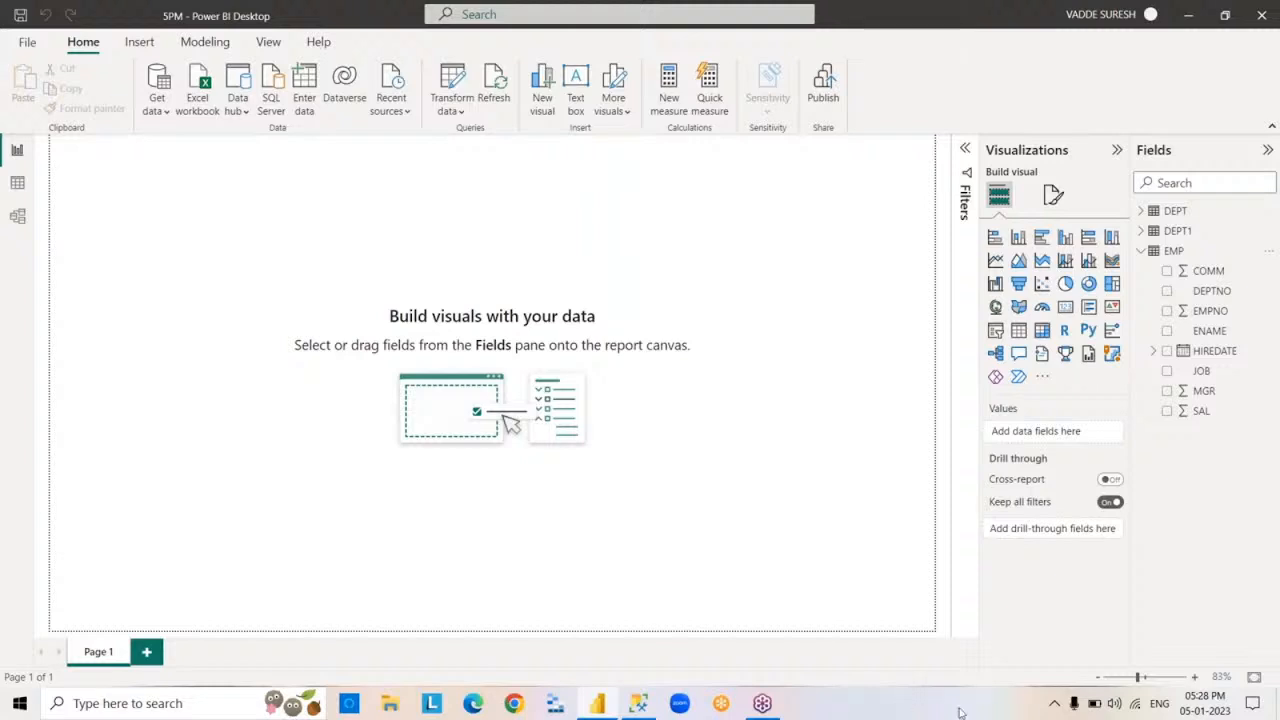
click(1142, 251)
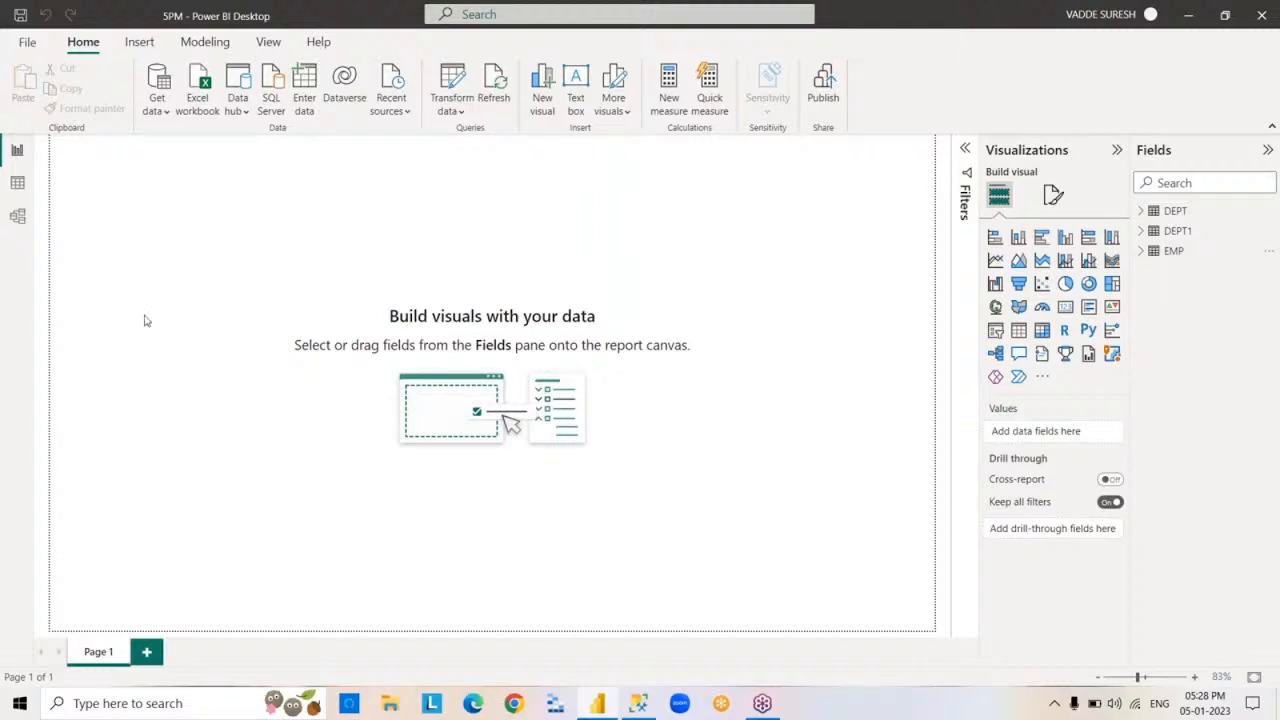
click(18, 186)
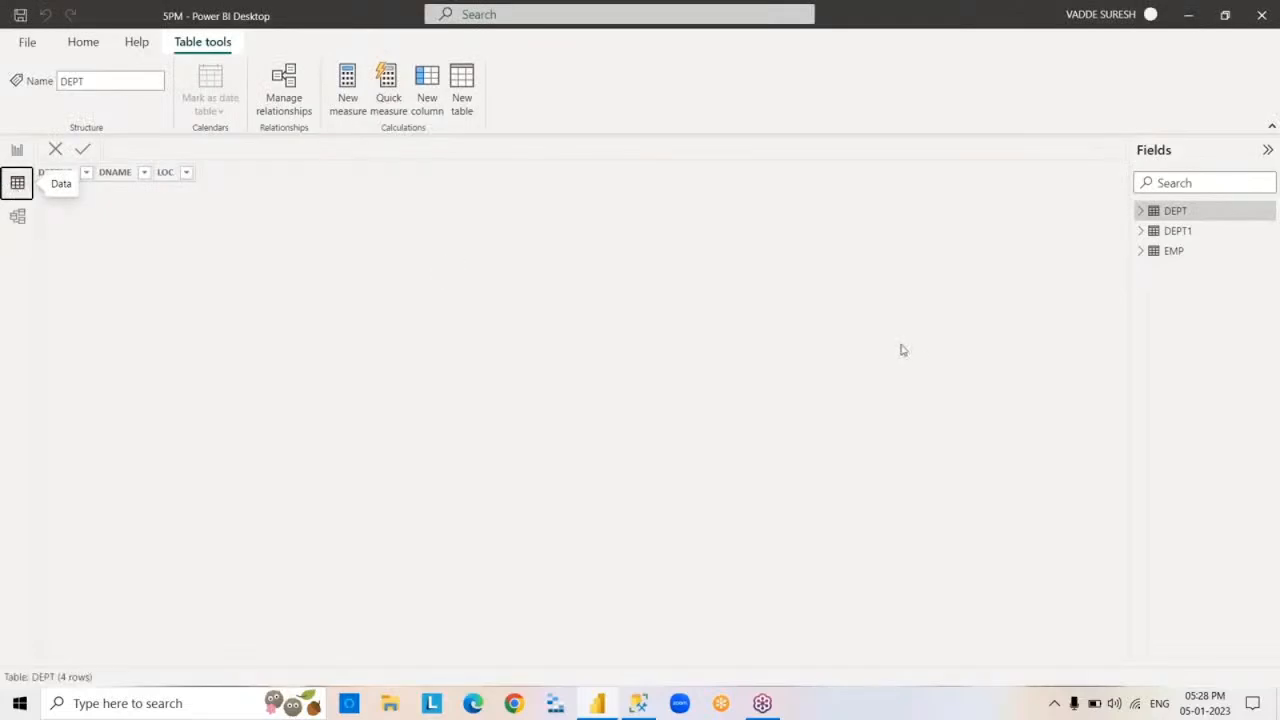
click(1169, 256)
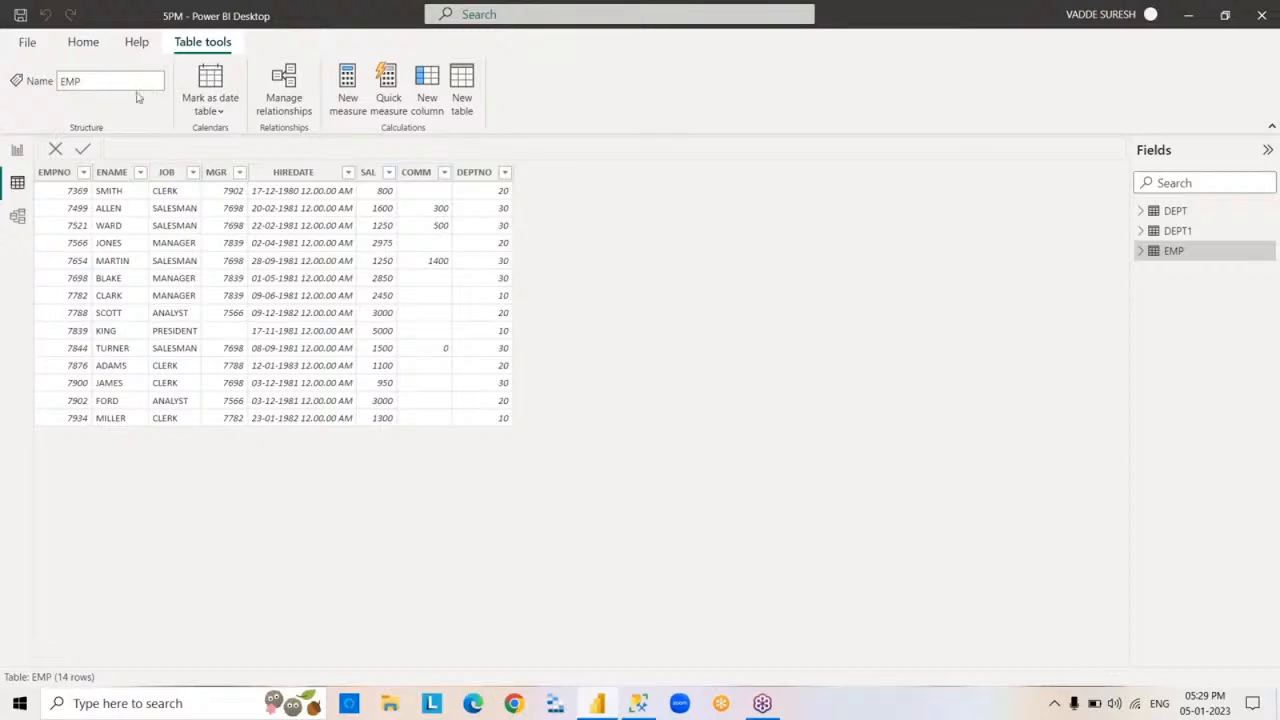
Step: Set up a new SQL Server connection to LAPTOP-QGGJK7BR\KESHTO1, database SURESHDB, using DirectQuery mode
click(83, 42)
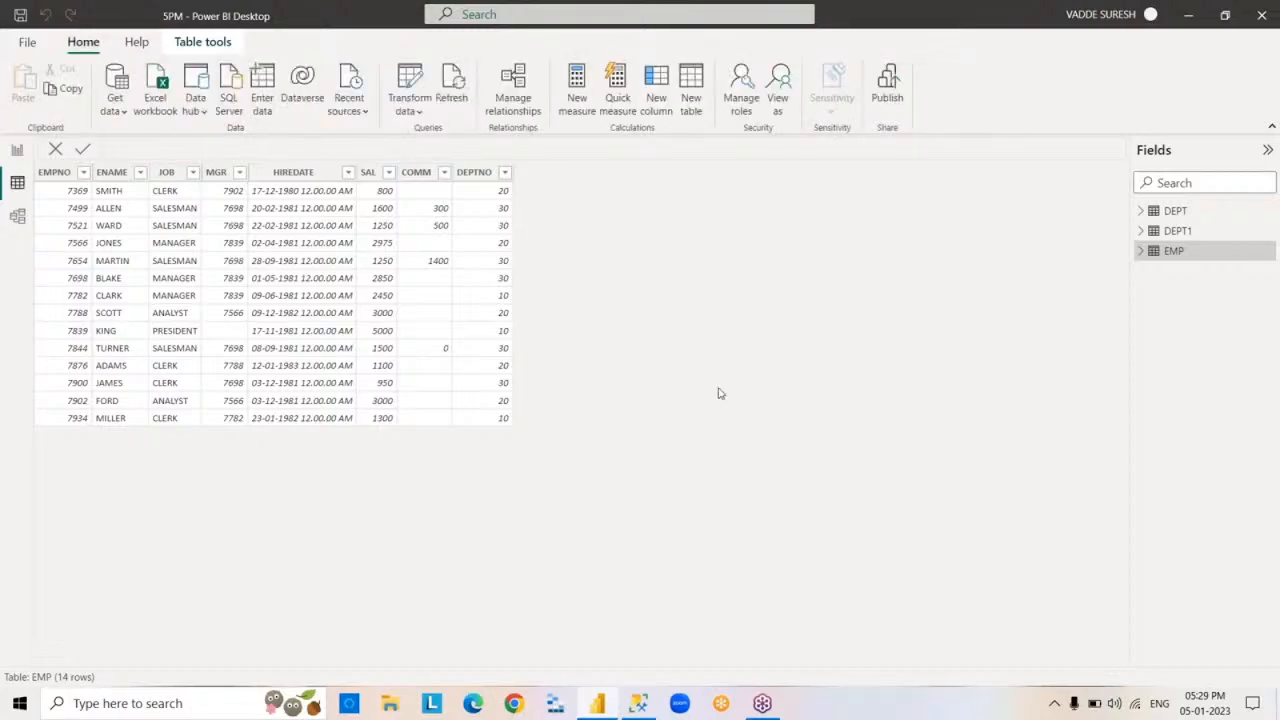
click(124, 112)
click(205, 275)
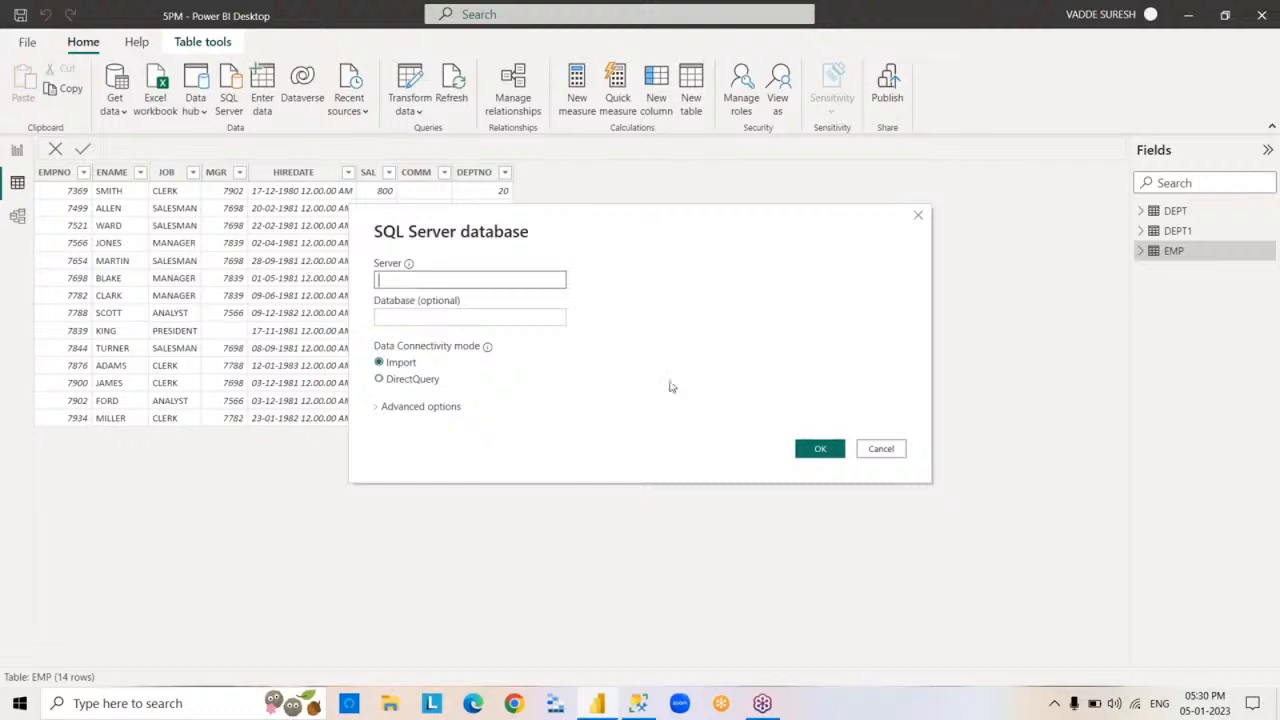
text(LAPTOP-QGGJK7BR\KESHTO1)
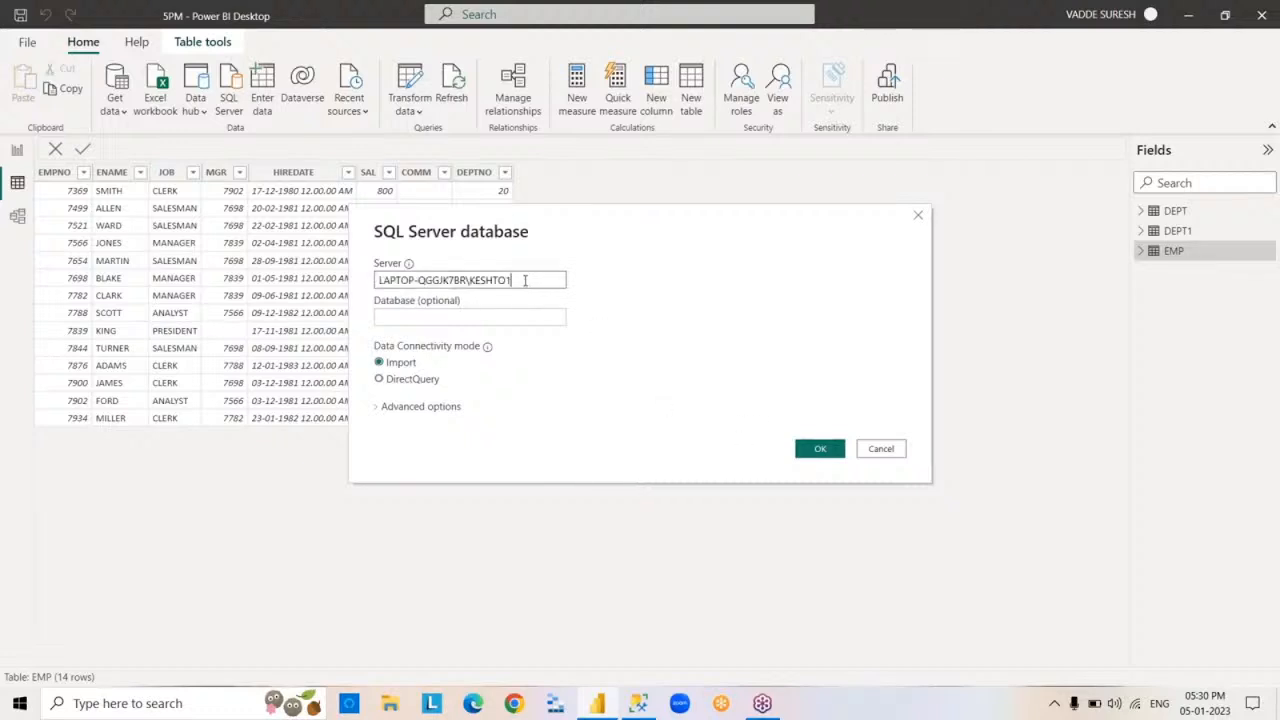
click(499, 318)
text(S)
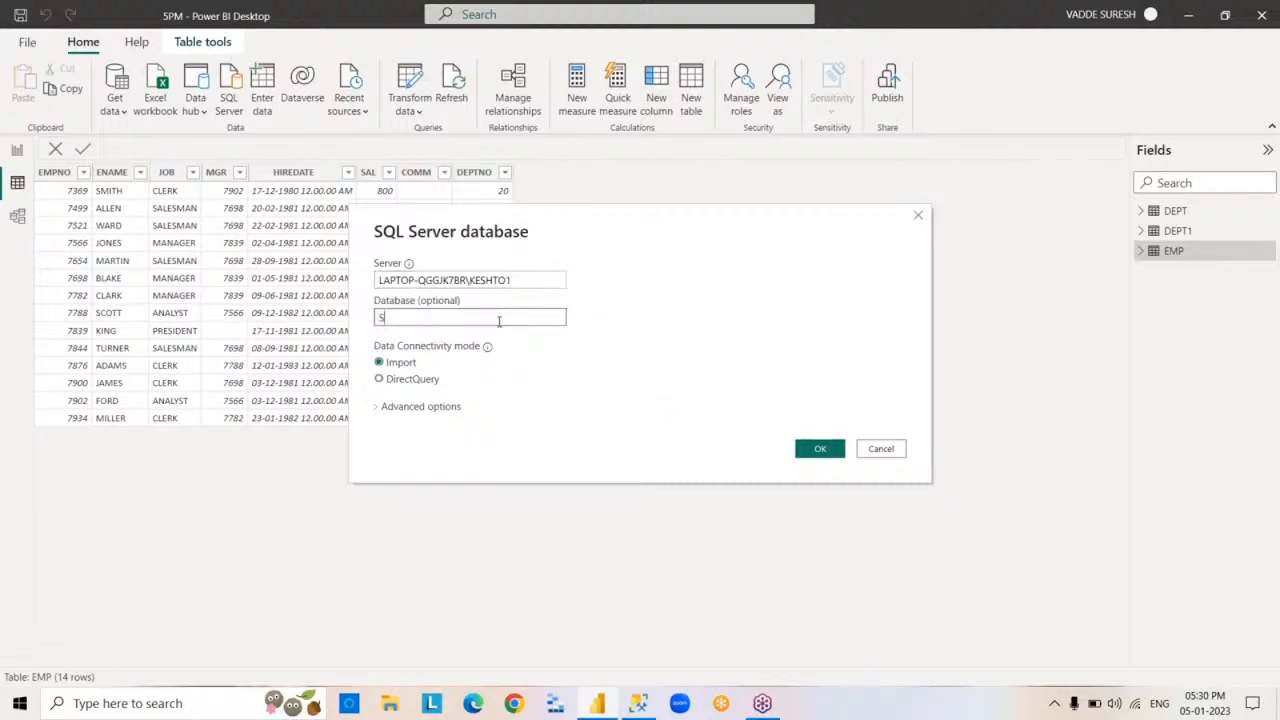
text(URESHDB)
click(381, 380)
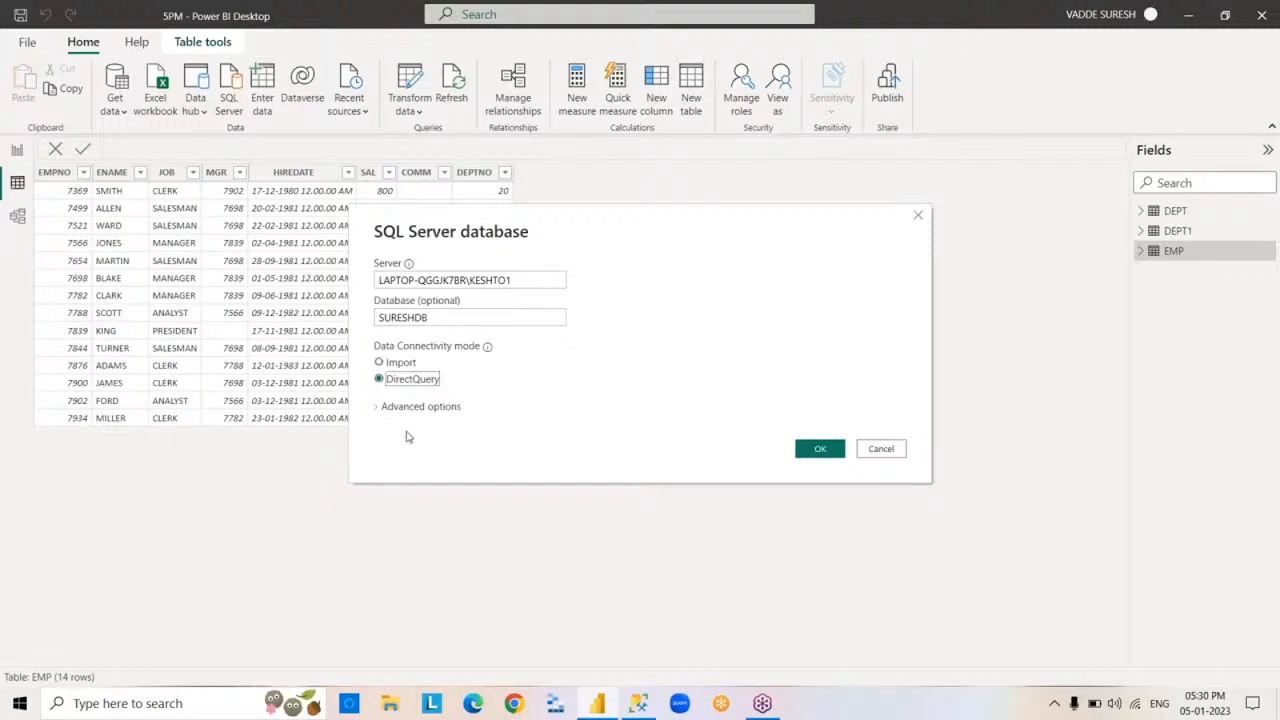
Step: Add the SQL statement SELECT*FROM EMP in the connection's advanced options and load the resulting table
click(379, 406)
click(432, 486)
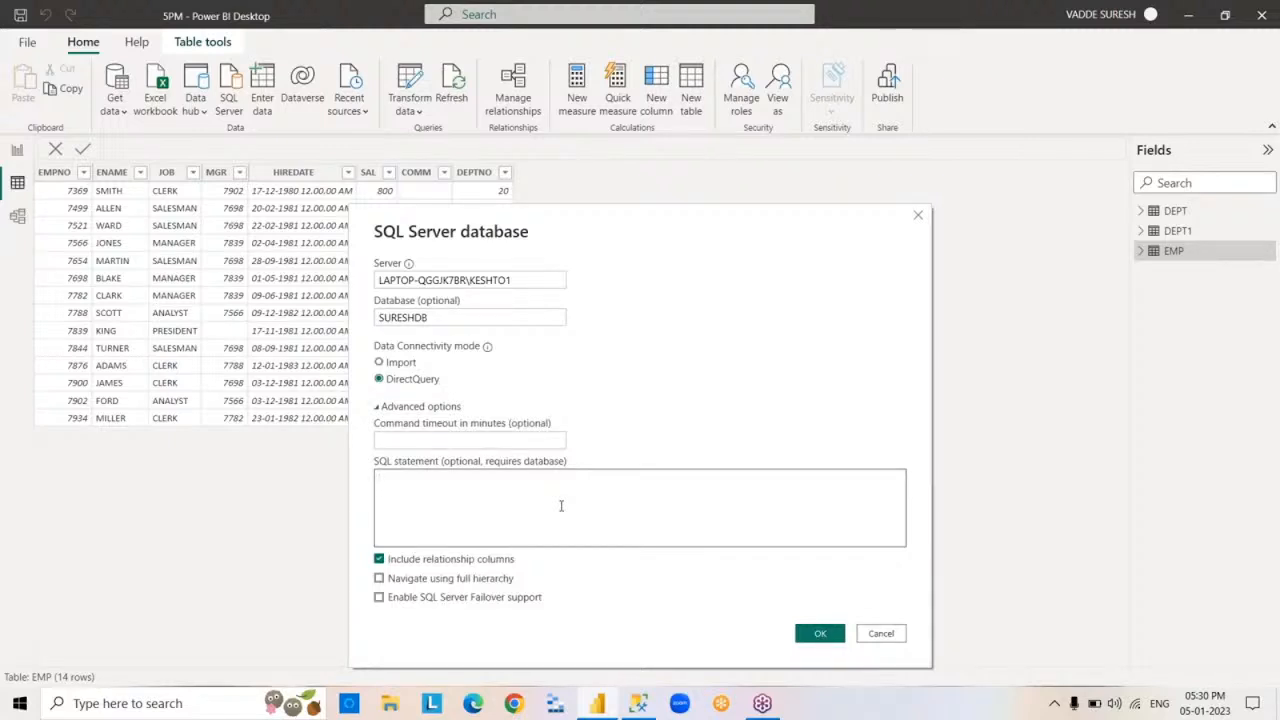
text(SELECT*FROM EMP)
click(815, 633)
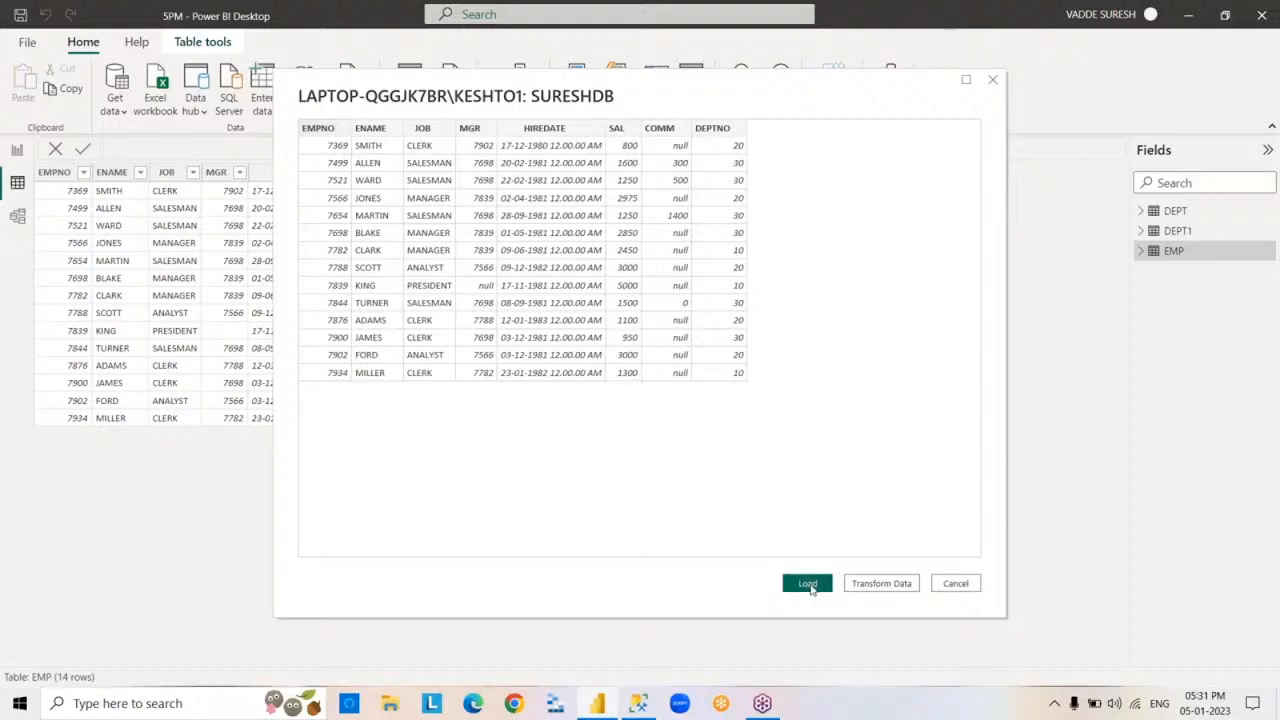
click(809, 585)
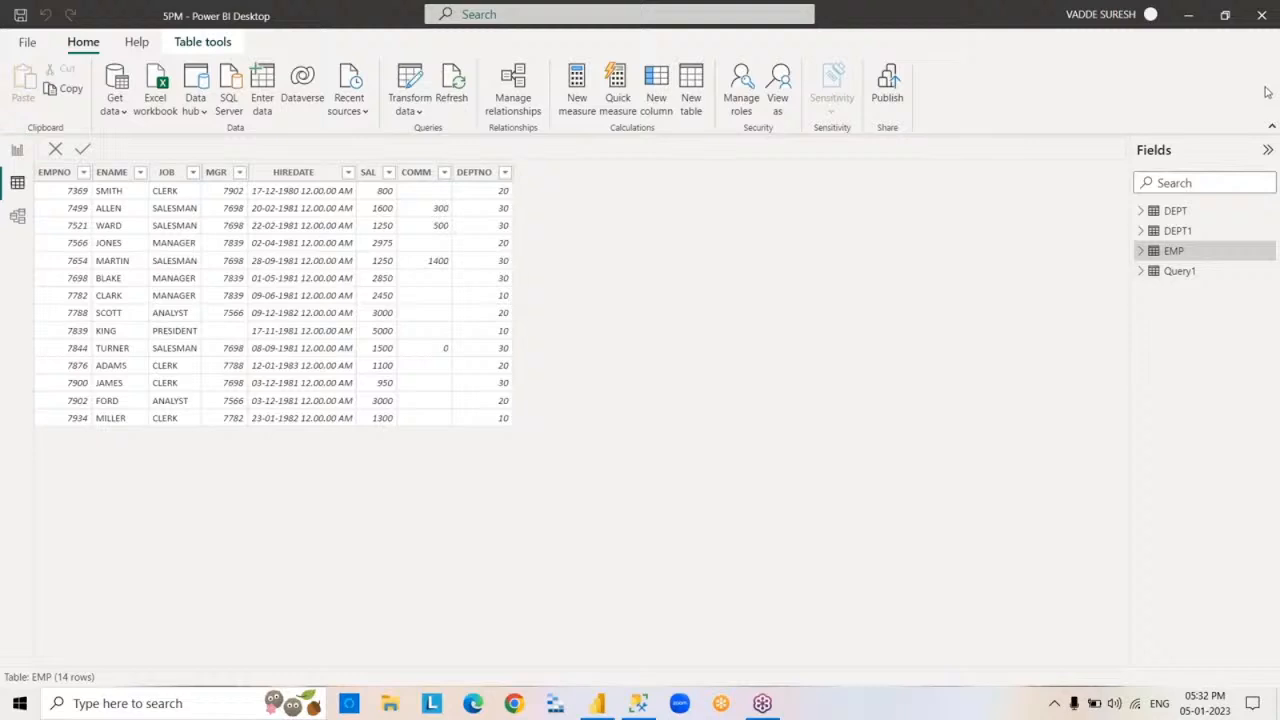
Step: Rename the Query1 table as EMP1
double_click(1177, 272)
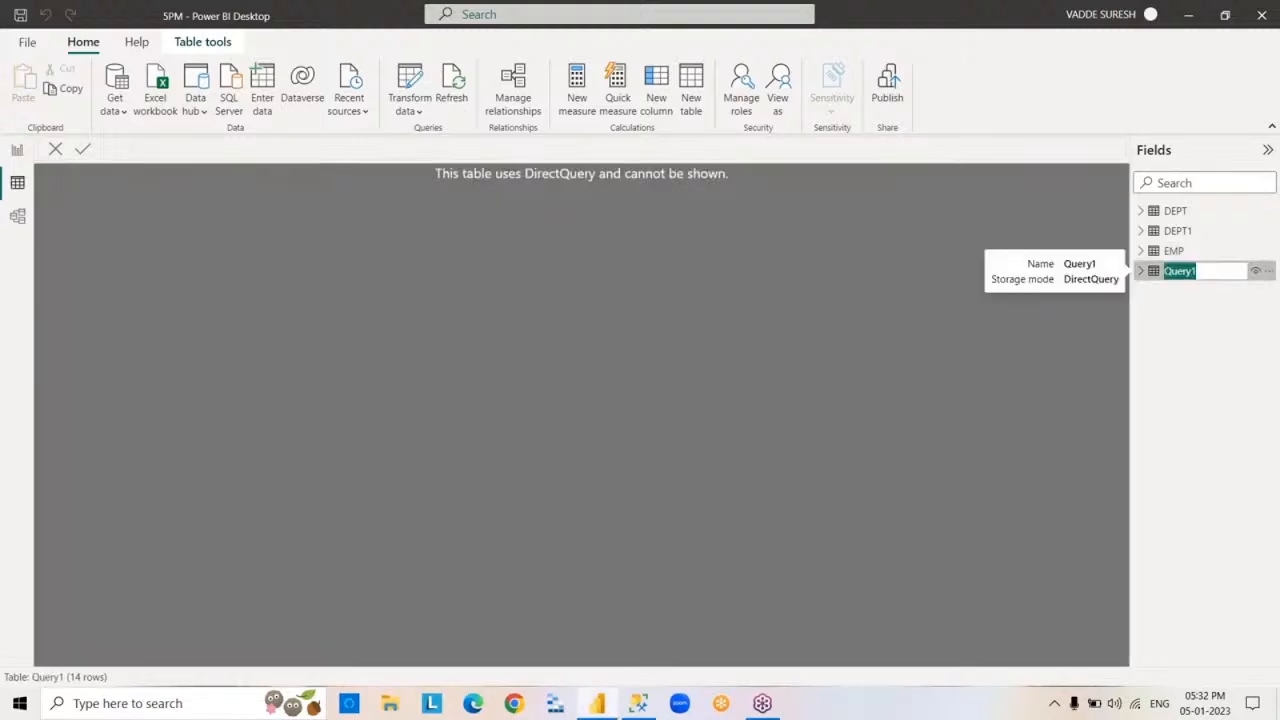
text(EMP1)
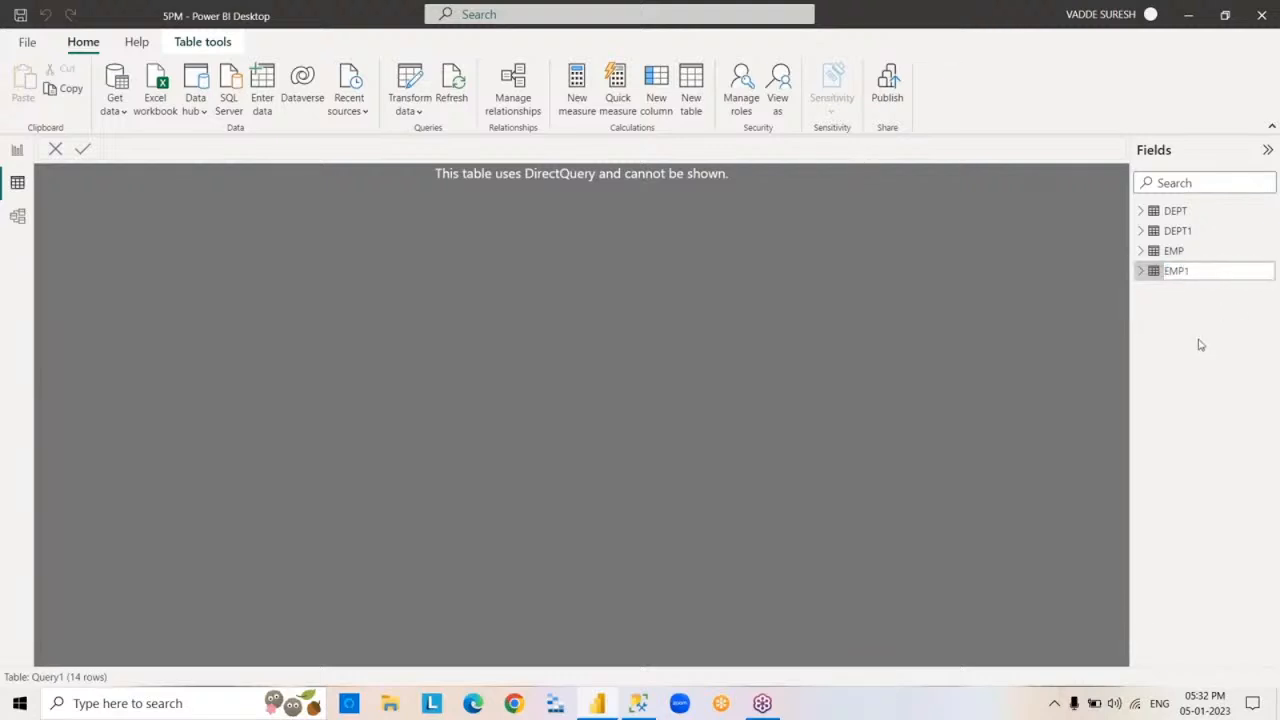
key(Return)
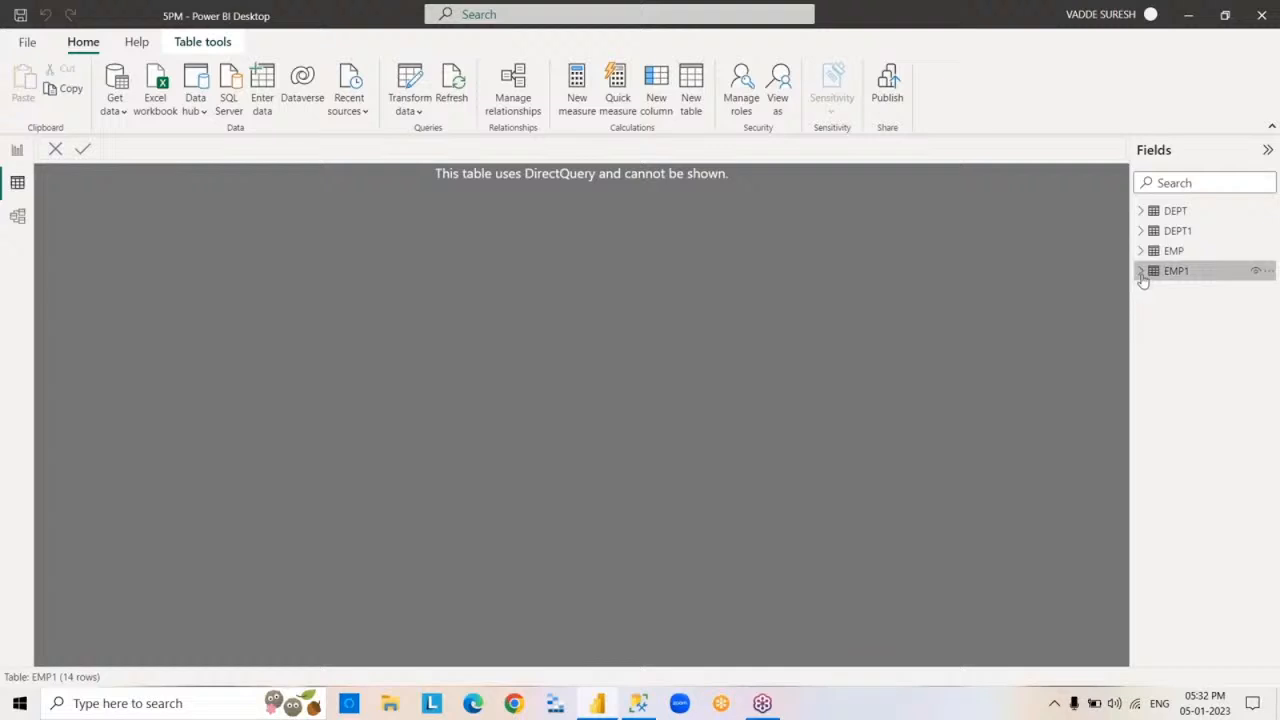
Step: Examine the fields of the EMP1 table, collapse it, and show the EMP table's rows
click(1141, 273)
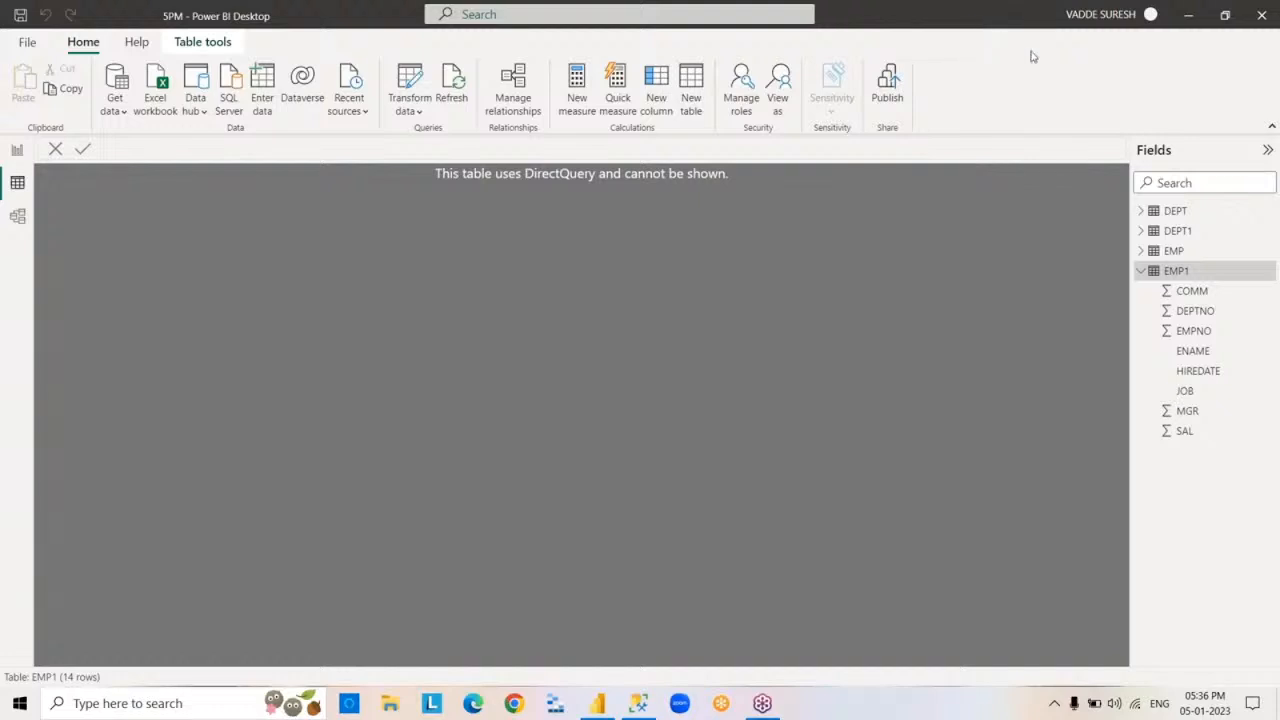
click(1141, 272)
click(1172, 252)
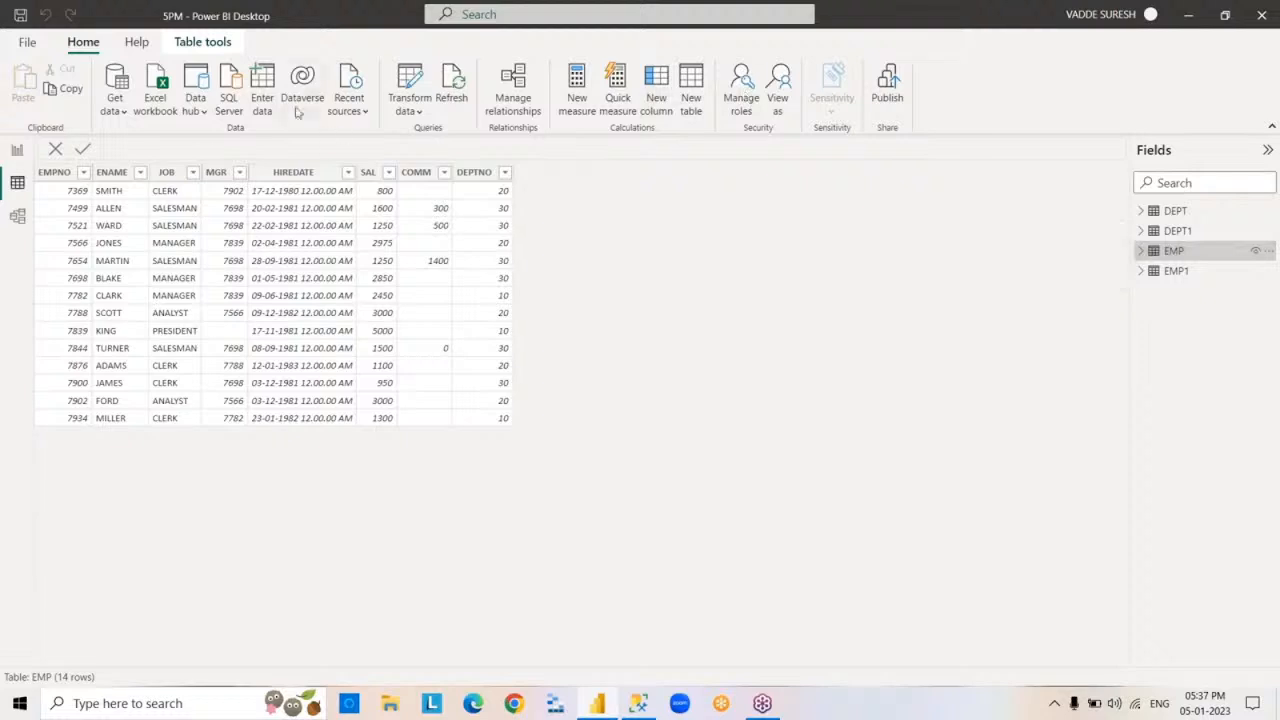
Step: Start an Excel workbook import, choose SuperStoreUS-2015 in the POWERBI folder, and open that file in Excel for inspection
click(116, 104)
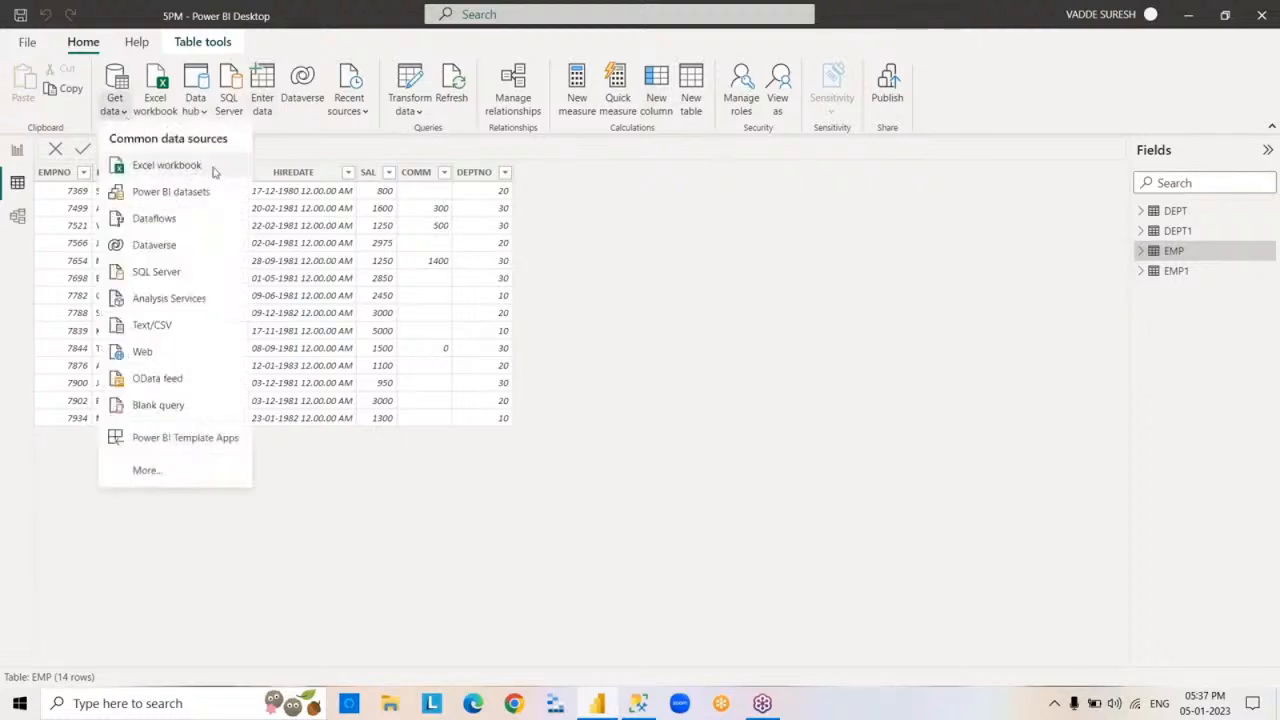
click(212, 172)
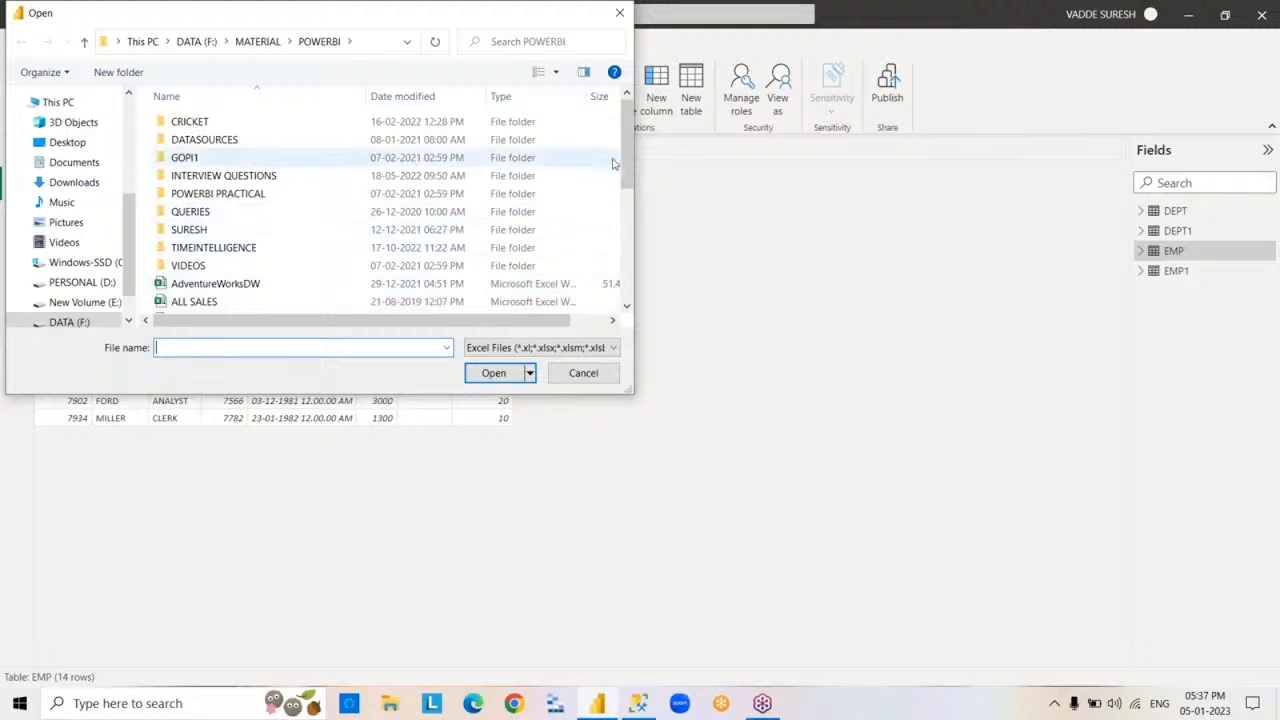
drag(631, 150, 646, 271)
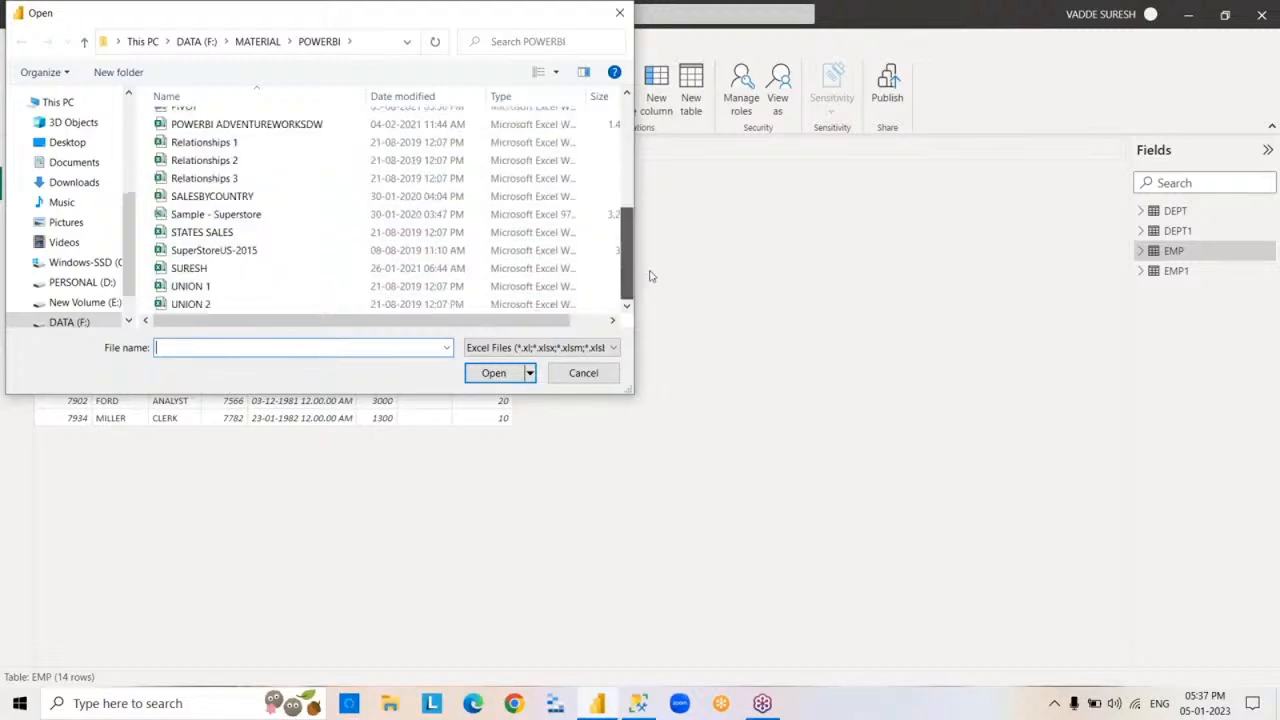
click(293, 255)
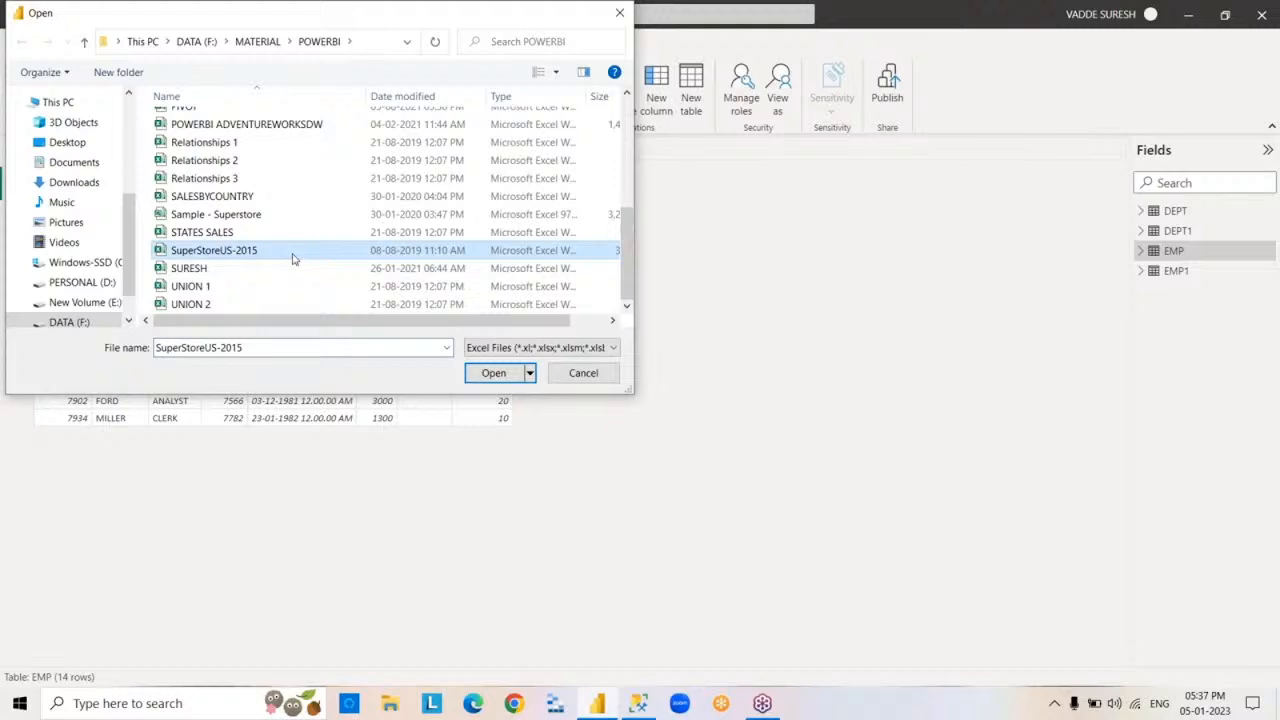
right_click(293, 258)
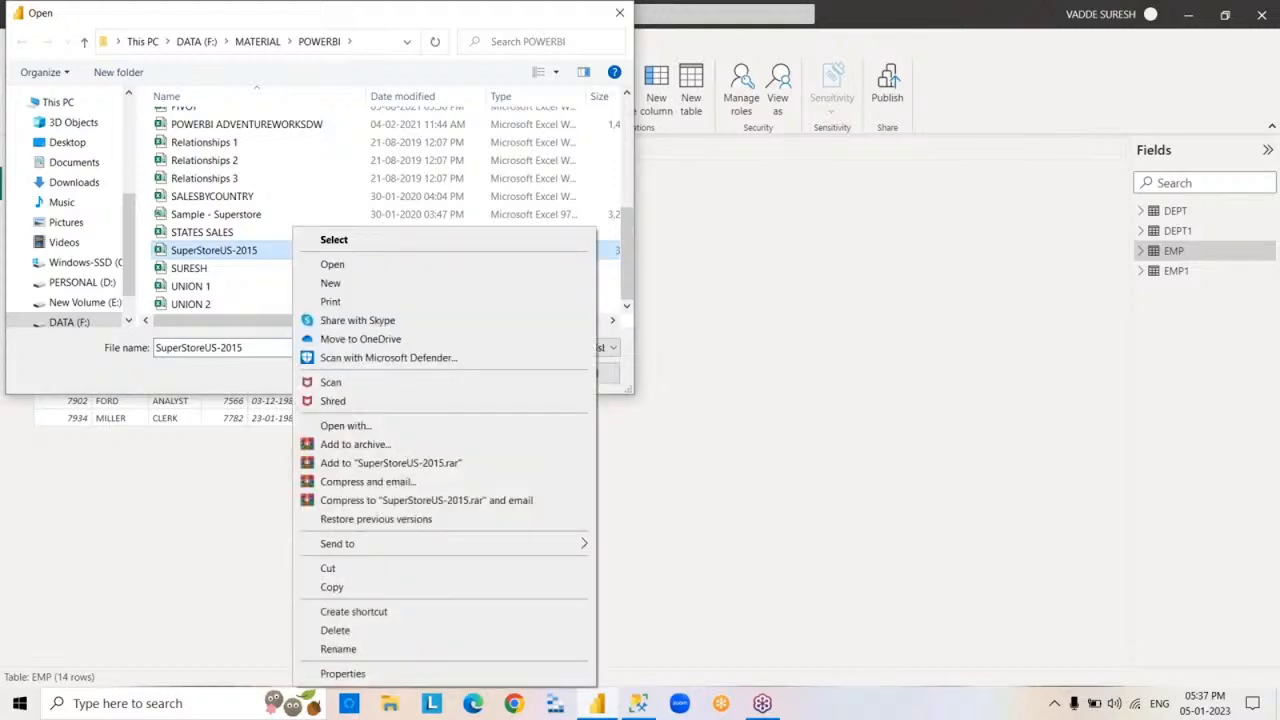
click(372, 274)
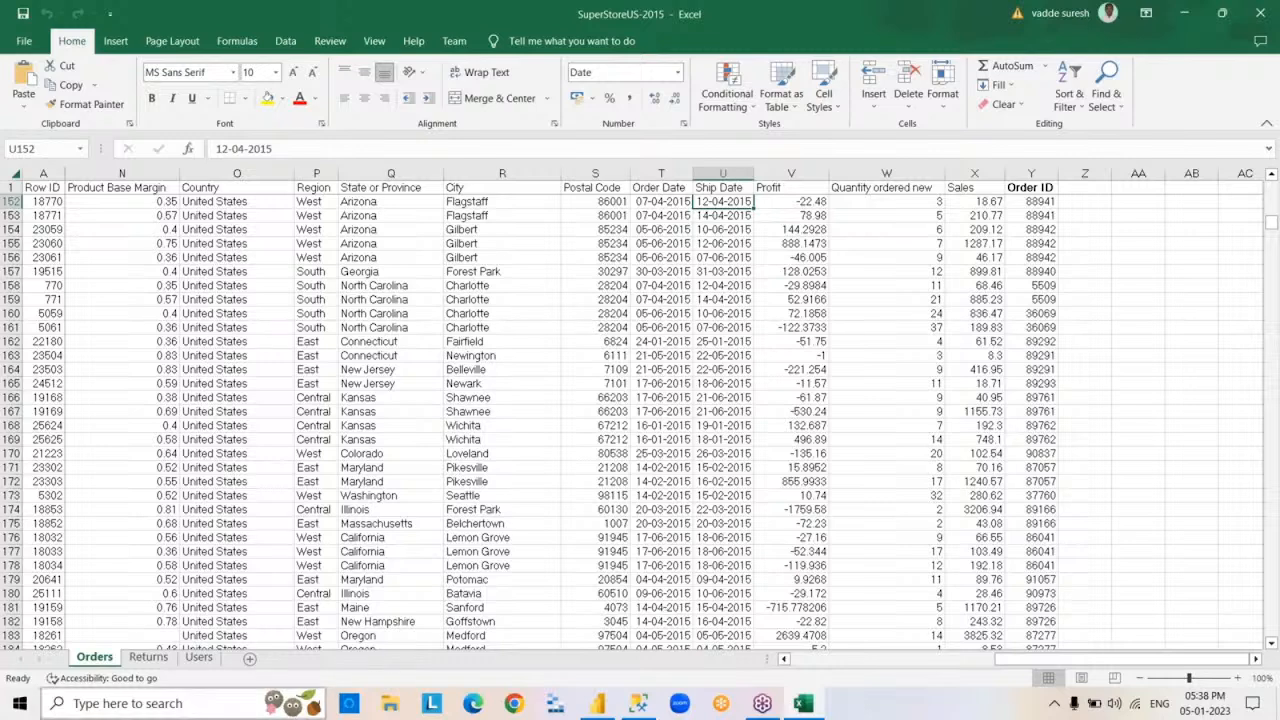
Step: Look through the Returns, Users and Orders sheets of the SuperStoreUS-2015 workbook, and close it
click(148, 657)
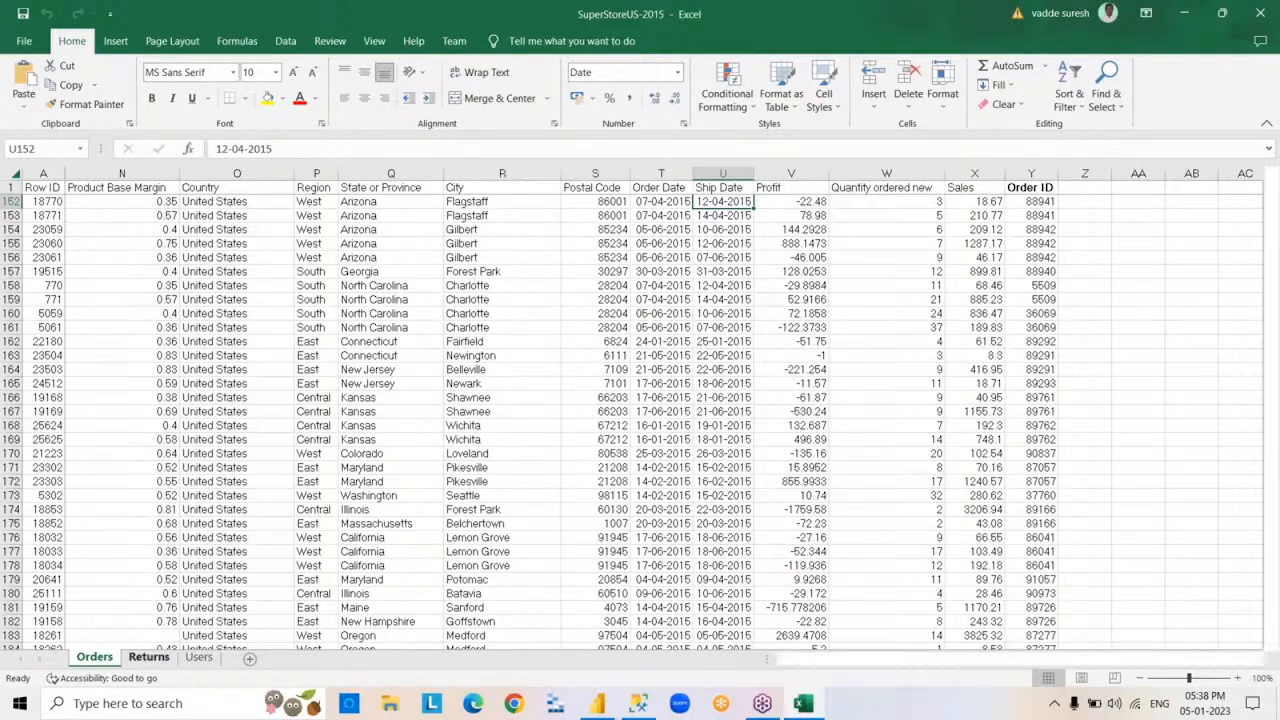
click(198, 657)
click(94, 657)
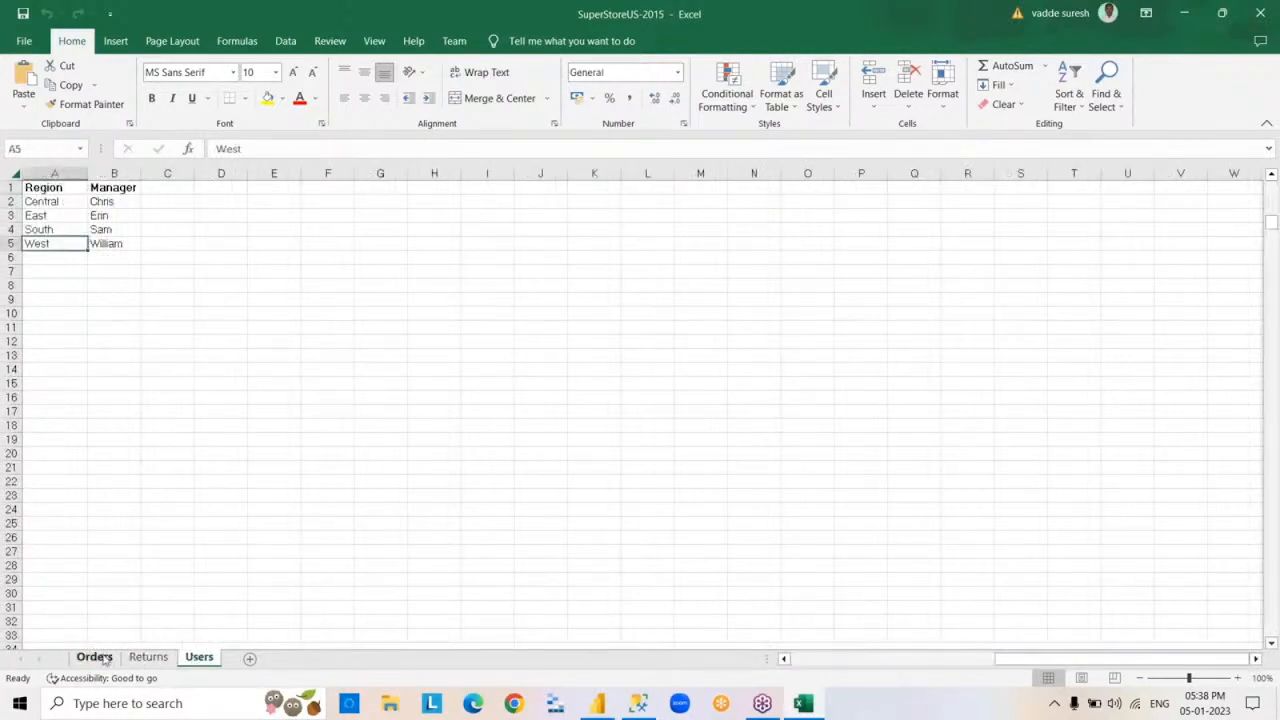
click(1260, 13)
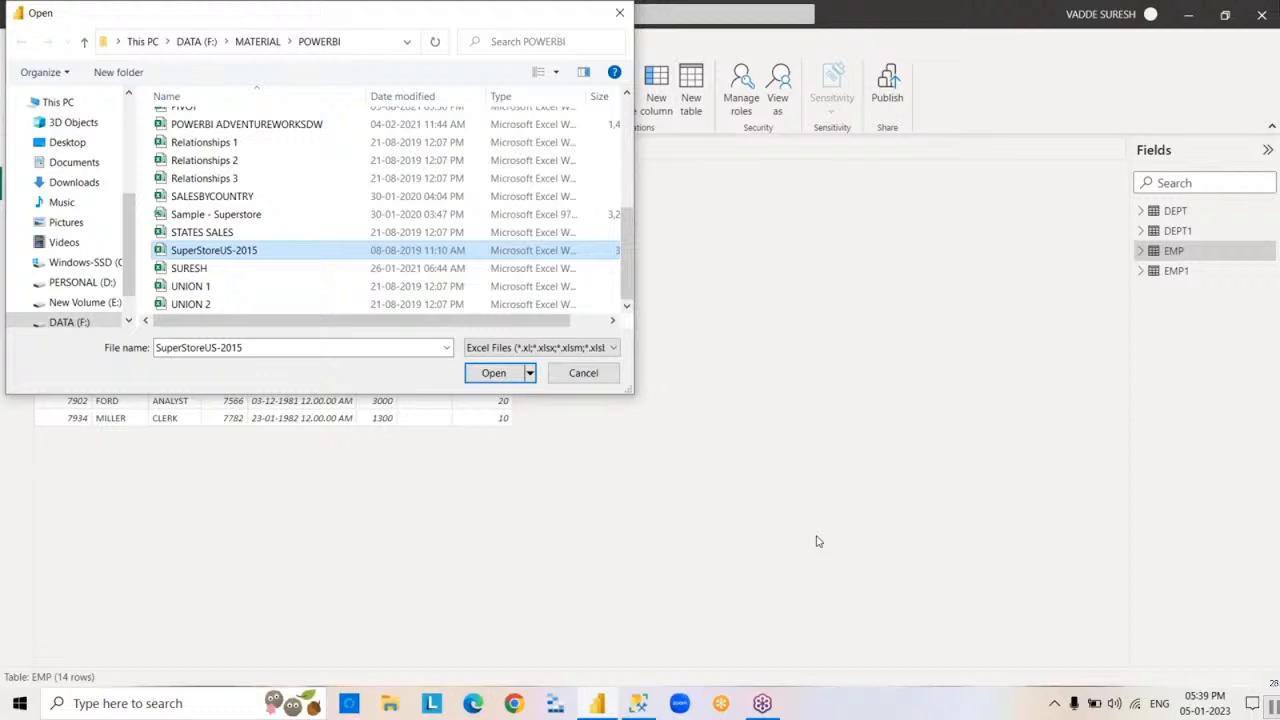
Step: Stop the video playback in VLC media player, switch to YouTube Studio and end the live stream
right_click(820, 325)
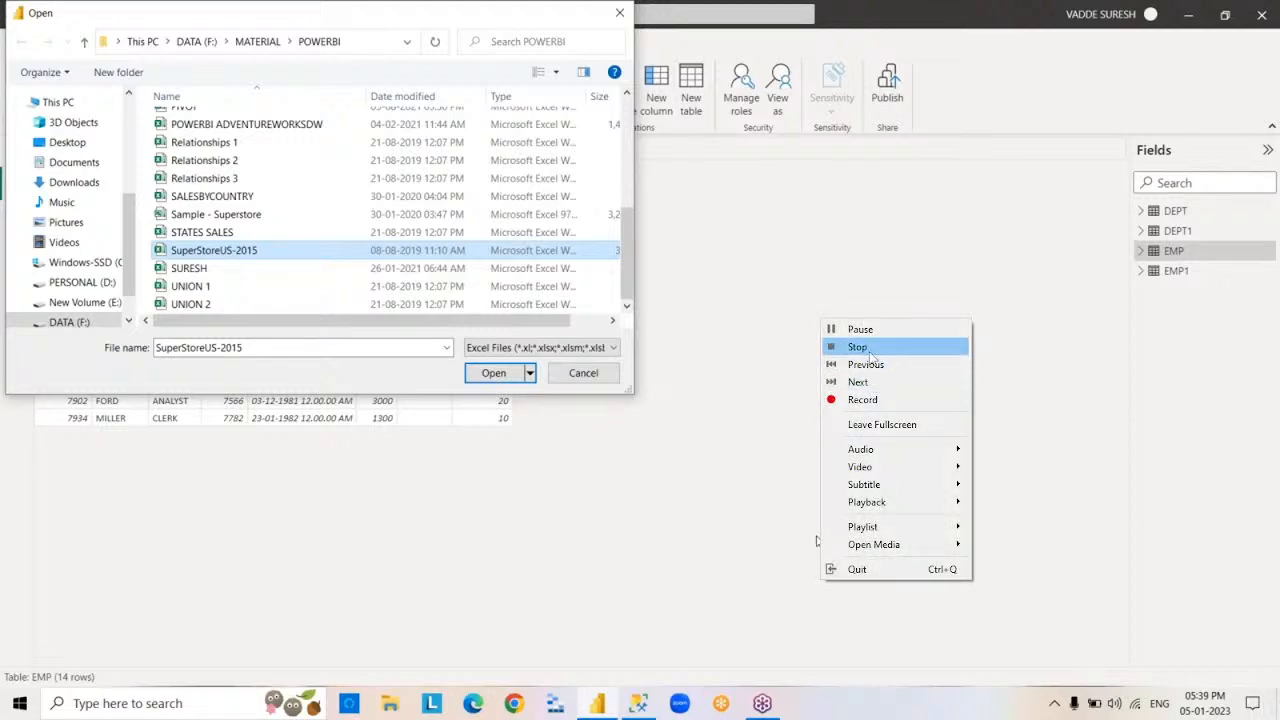
click(860, 346)
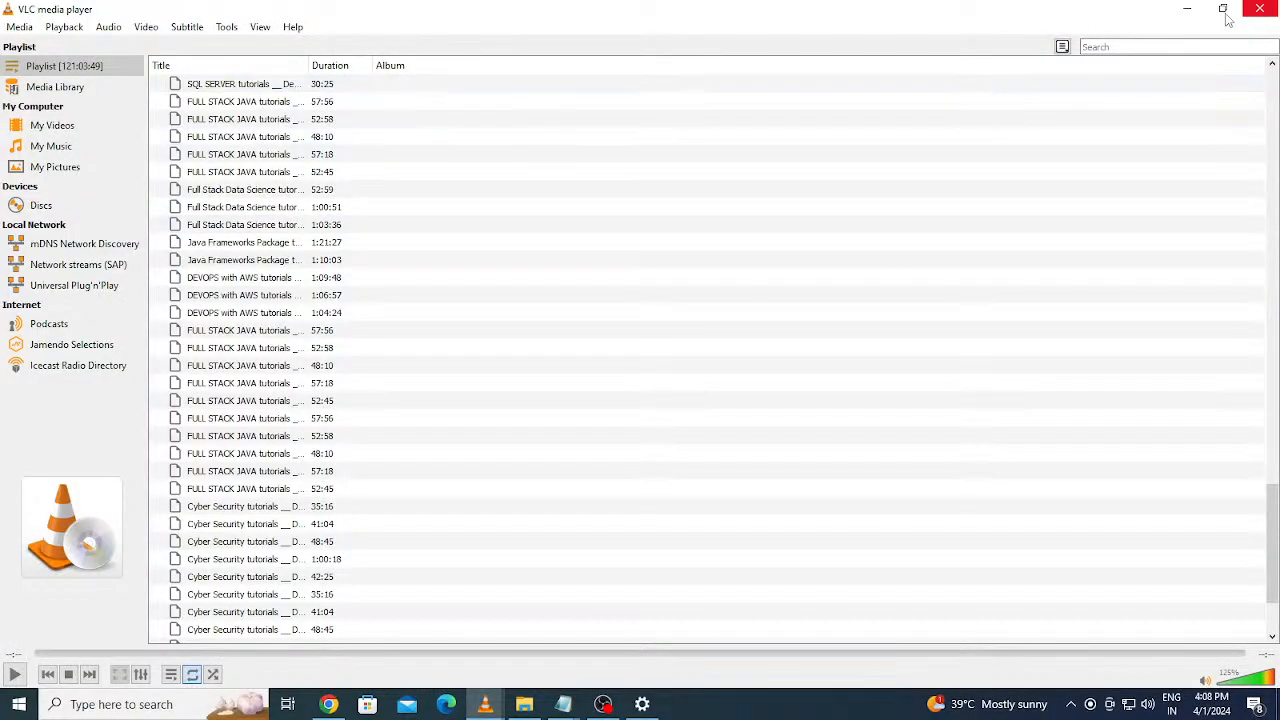
click(1182, 9)
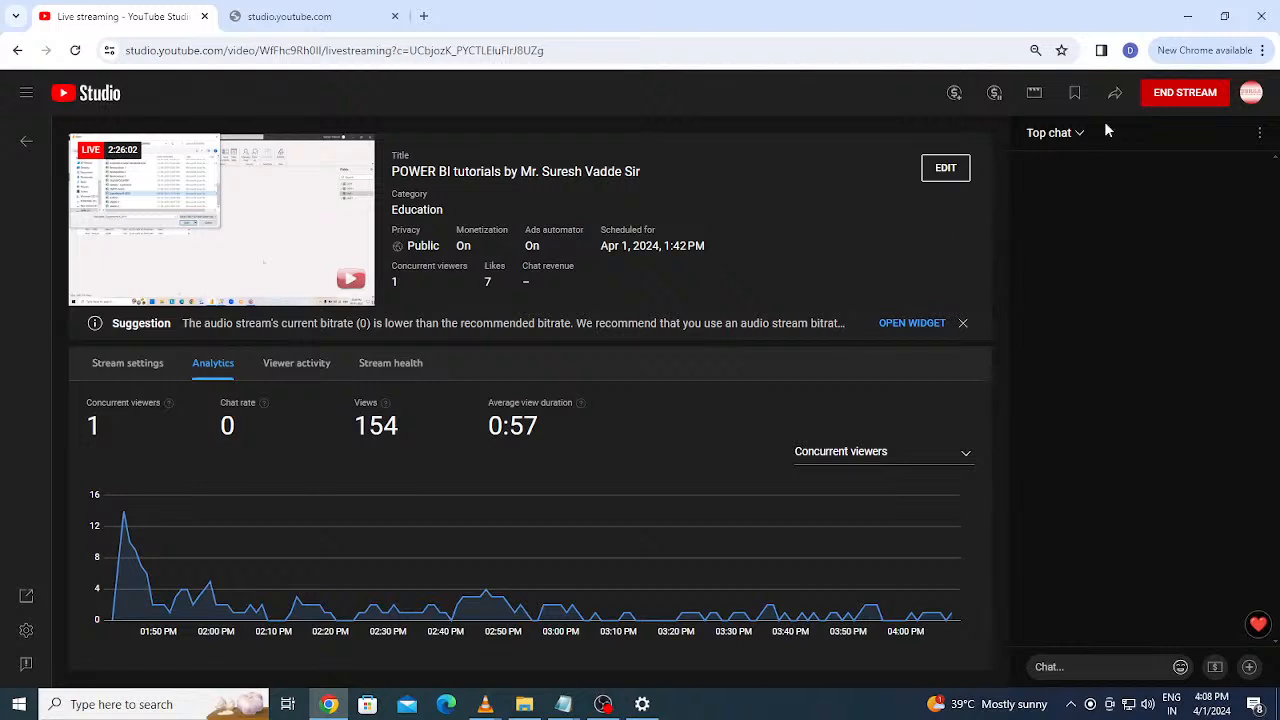
click(1182, 92)
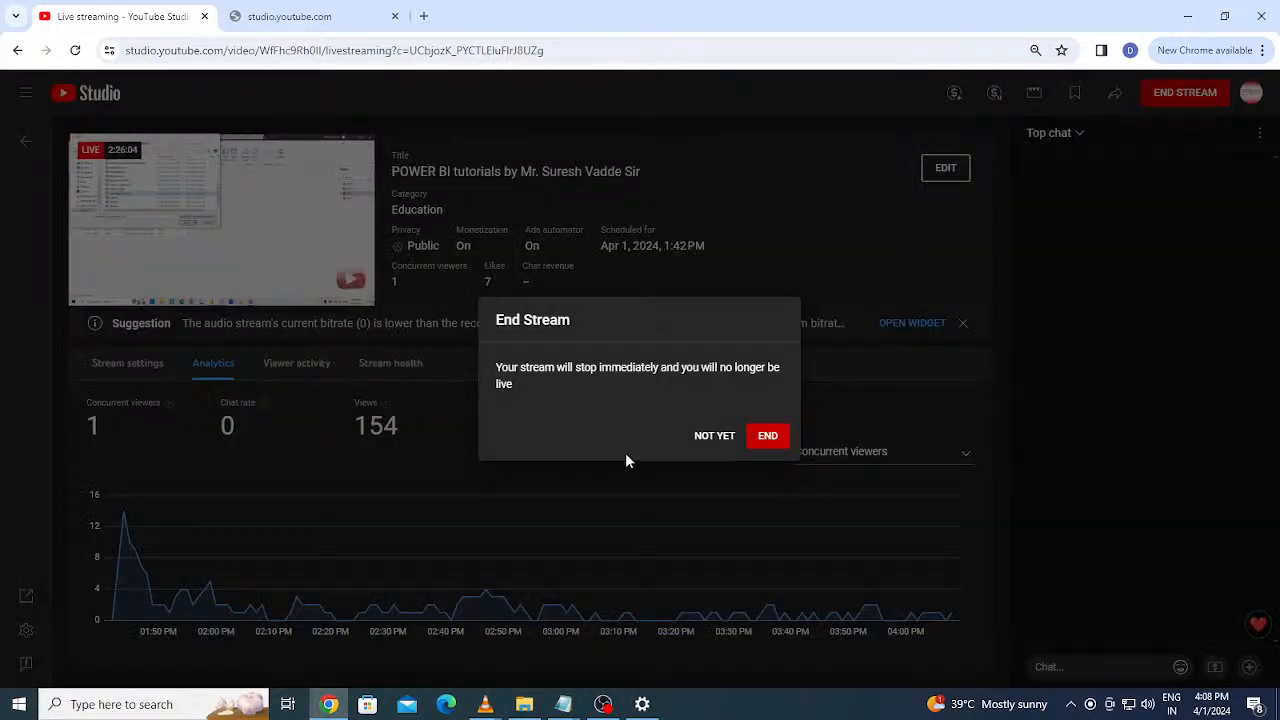
click(764, 436)
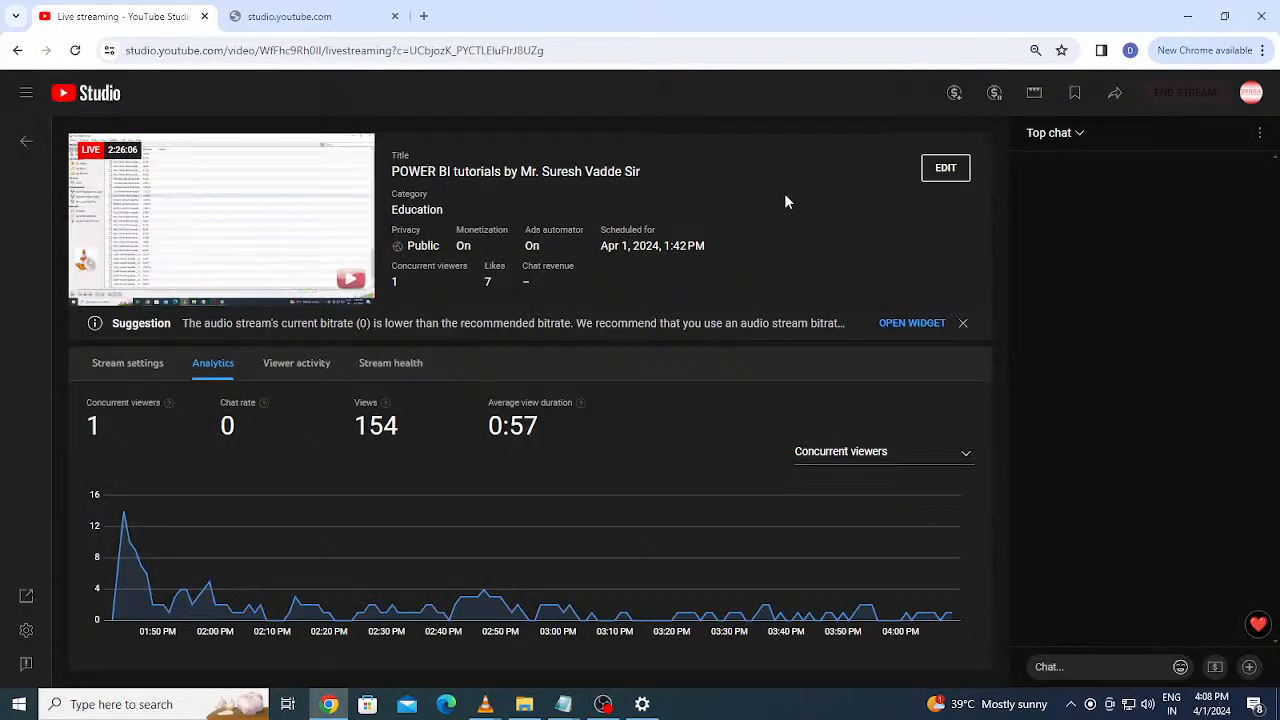